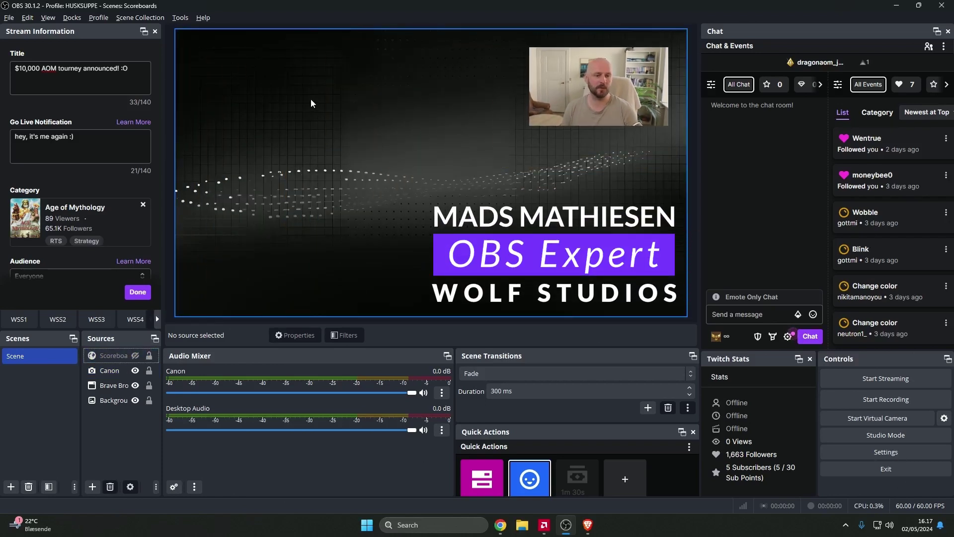
Add a Text (GDI+) source named 'My First Scoreboard :3' and start filling in its text.
right_click(114, 427)
mouse_move(123, 434)
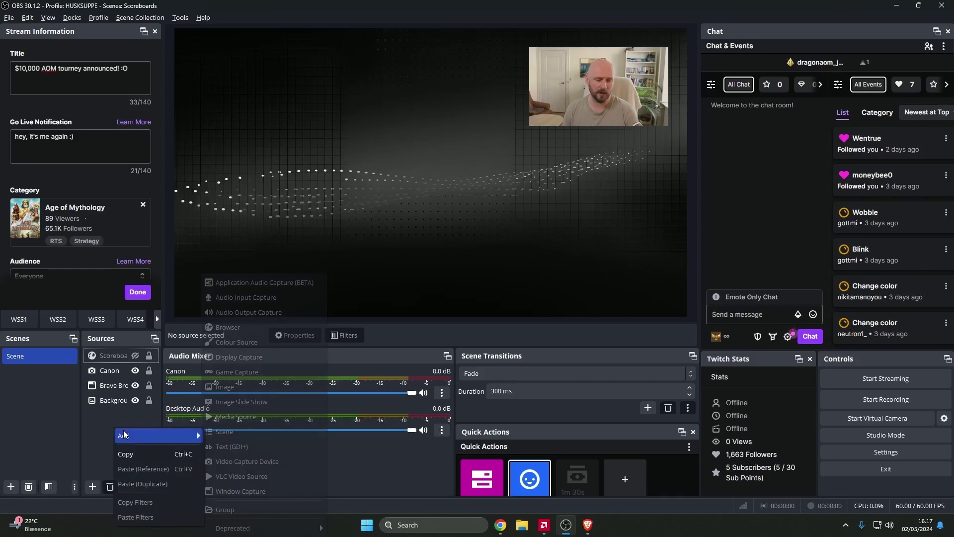
left_click(229, 446)
type("My First Scoreboard :3")
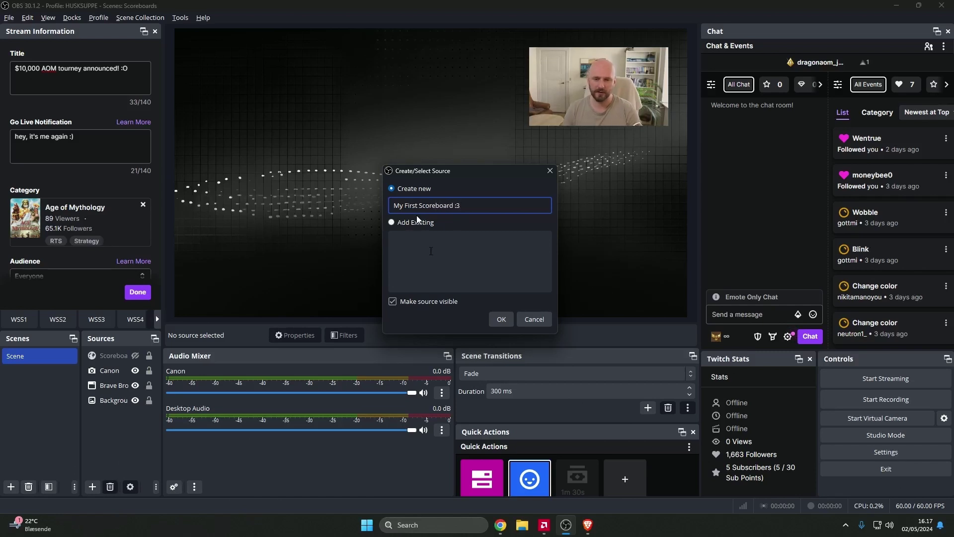
left_click(501, 320)
left_click(422, 306)
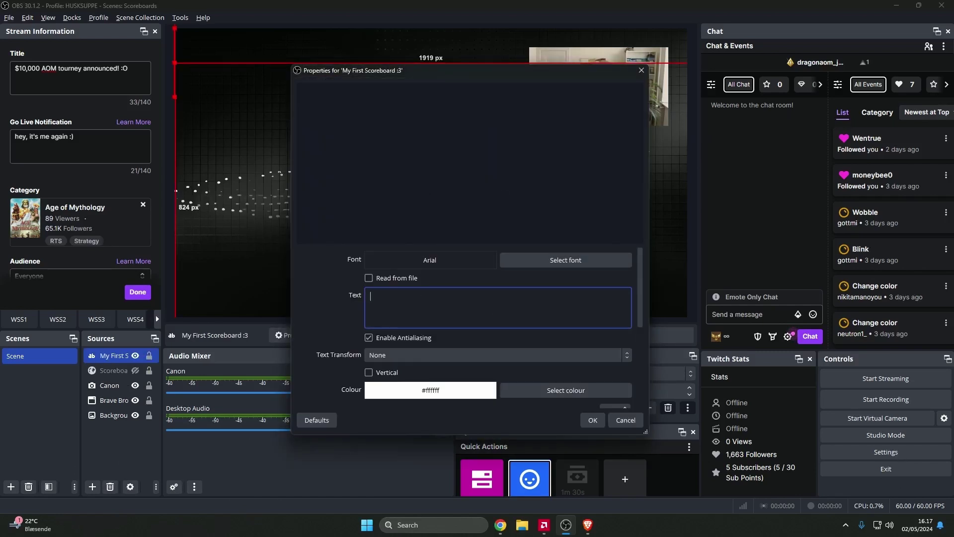
Enter the text 'Team one 1 - 2 Team two', then roughly move and shrink it on the canvas.
type("Team one ")
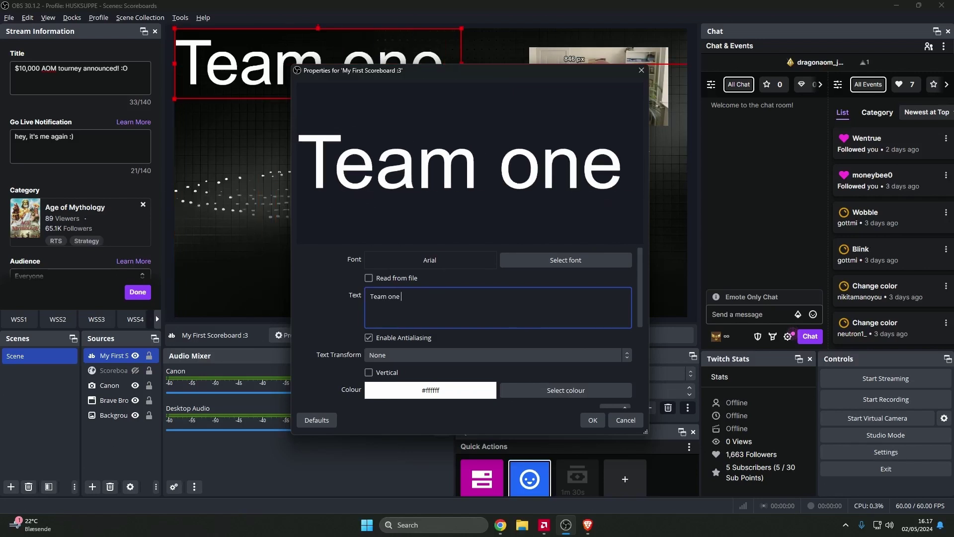
type("1 - 2 Team two")
left_click(592, 422)
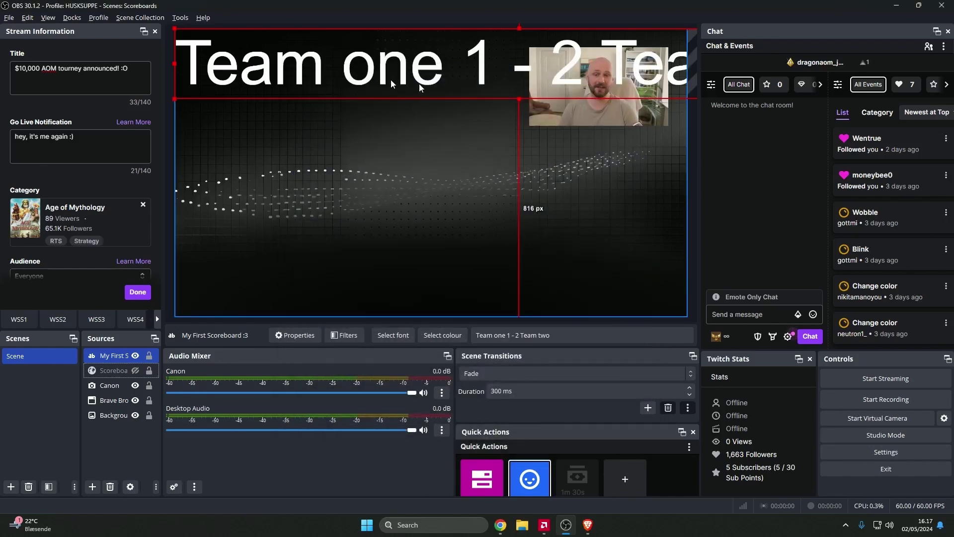
left_click_drag(386, 79, 434, 132)
mouse_move(222, 83)
left_mouse_down()
mouse_move(438, 107)
mouse_move(184, 80)
mouse_move(218, 71)
left_mouse_up()
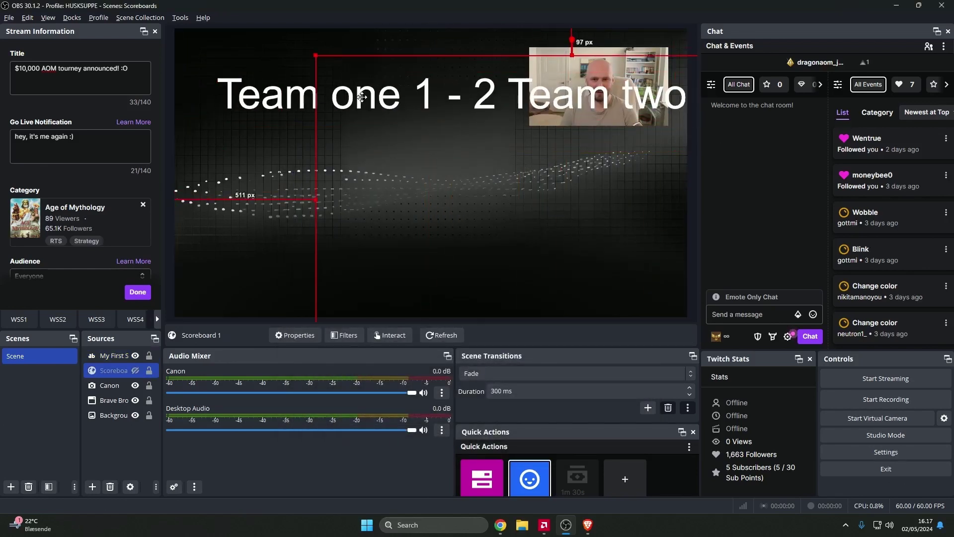
Reselect the score text, shrink it further and place it along the top of the canvas.
left_click(308, 98)
left_click(281, 101)
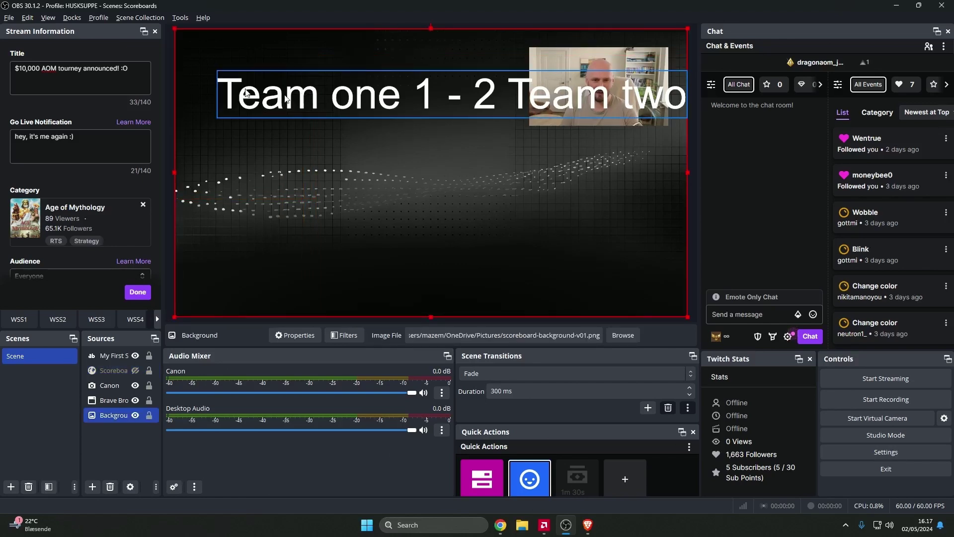
left_click(242, 93)
left_click_drag(219, 73, 425, 90)
left_click_drag(561, 102, 420, 46)
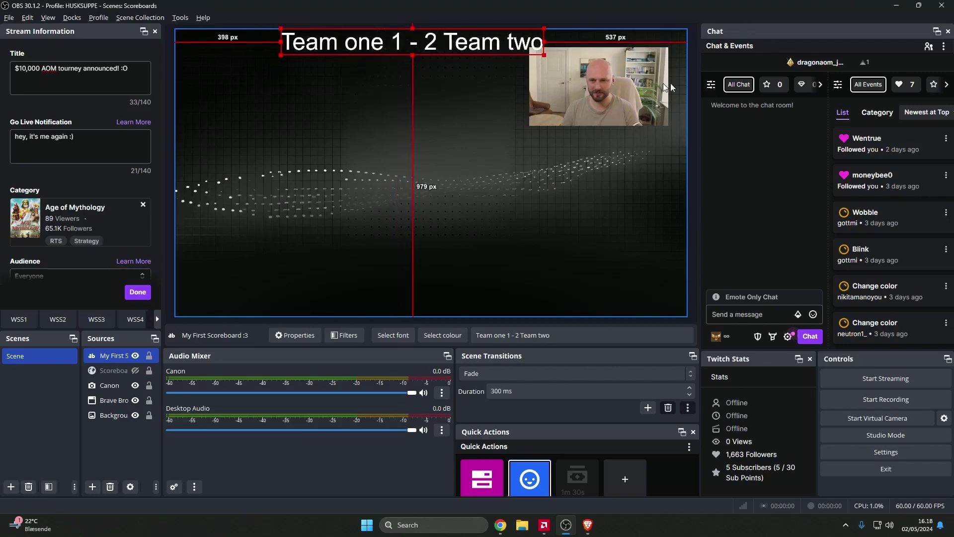
left_click(691, 102)
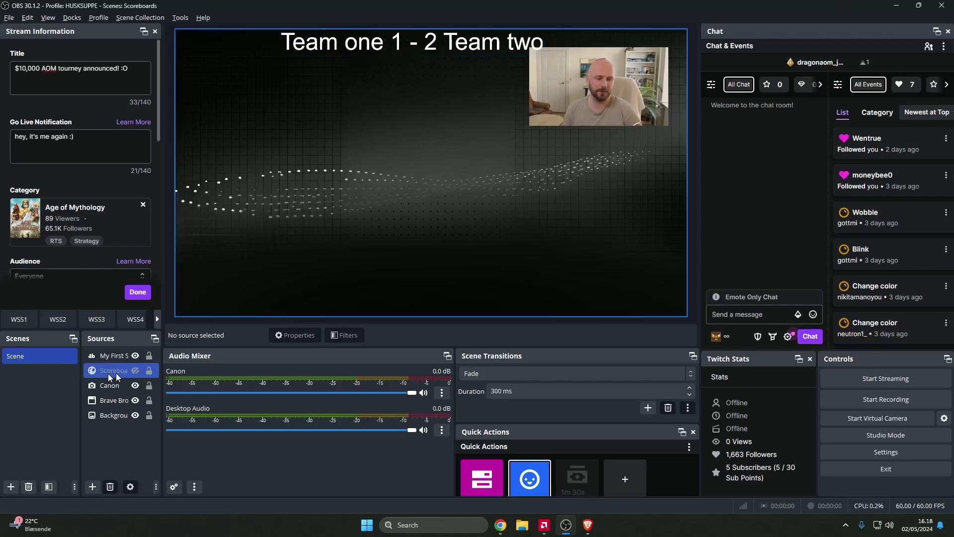
Delete the 'My First Scoreboard :3' text source.
left_click(108, 357)
key("Delete")
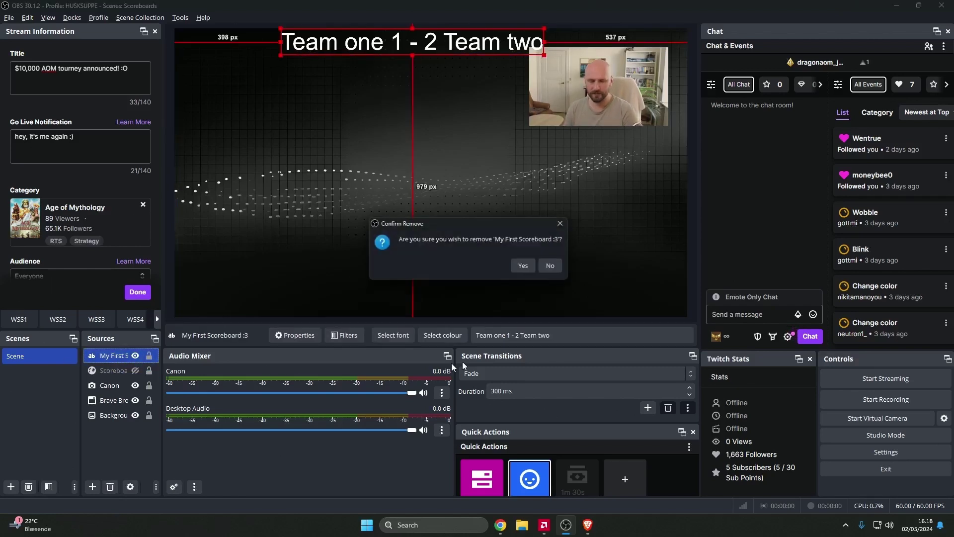
left_click(532, 269)
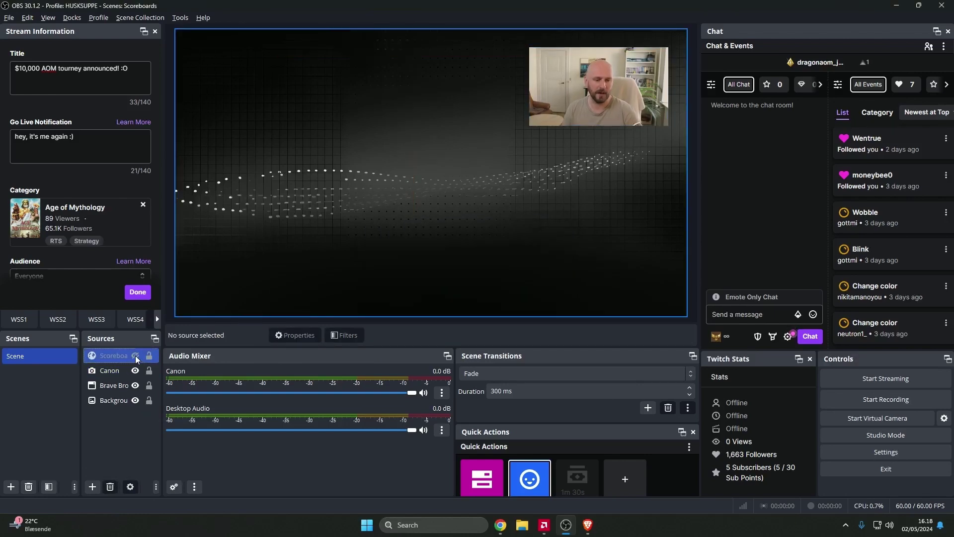
Make the Scoreboard 1 browser source visible and nudge it back into place.
left_click(135, 356)
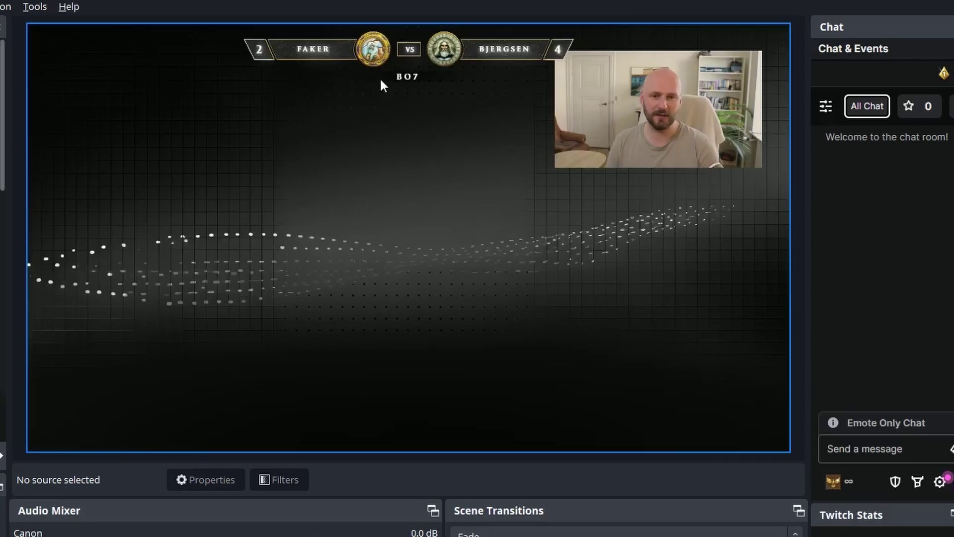
left_click(53, 405)
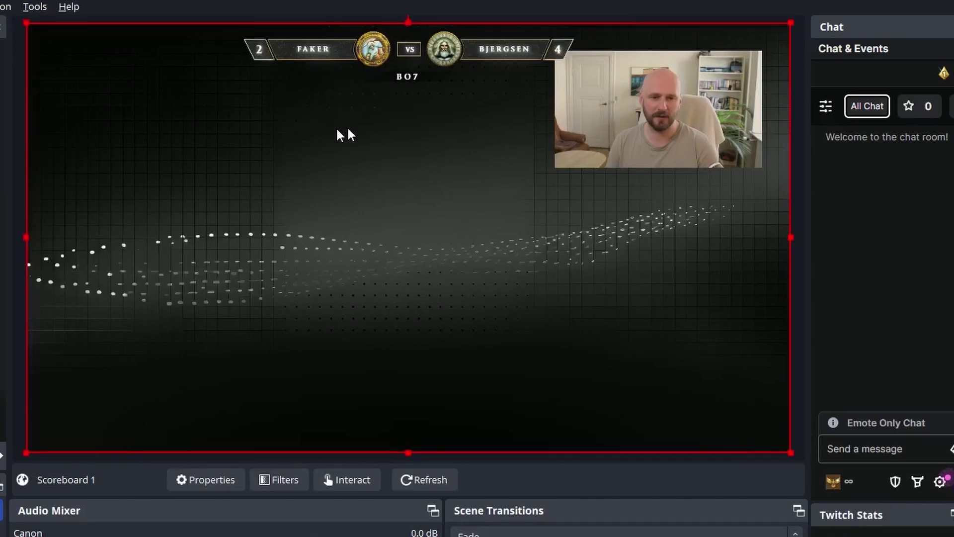
mouse_move(372, 141)
left_mouse_down()
mouse_move(426, 179)
mouse_move(341, 136)
mouse_move(372, 131)
left_mouse_up()
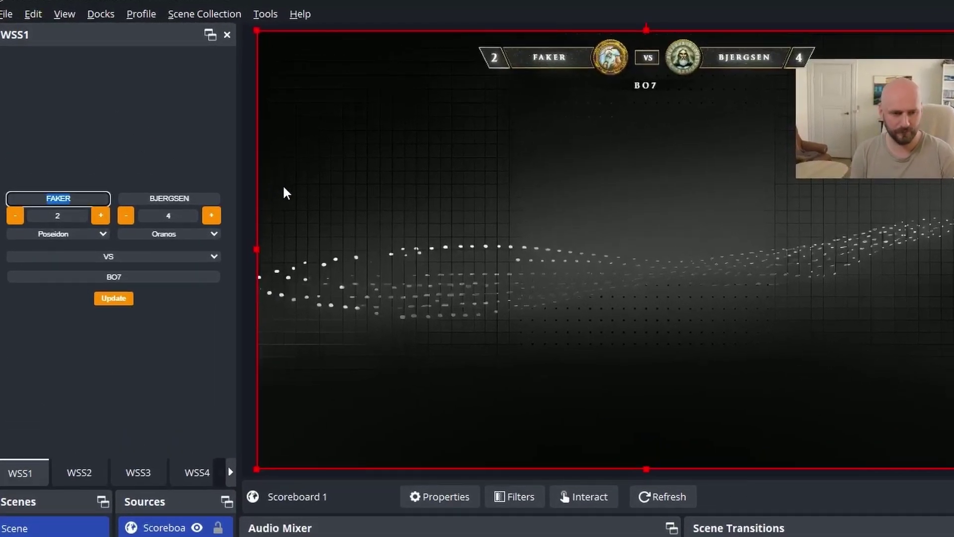
In the WSS1 dock, set players MOM and DAD, scores 1 and 0, subtitle FAMILY FEUD, and update.
key("ctrl+a")
type("MOM")
key("Tab")
type("D")
left_click(15, 215)
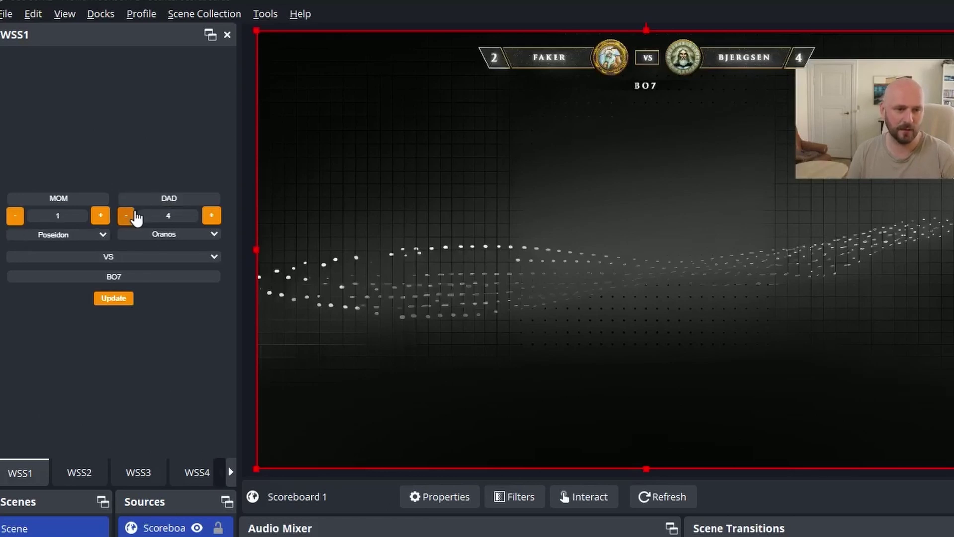
left_click(135, 217)
left_click(136, 217)
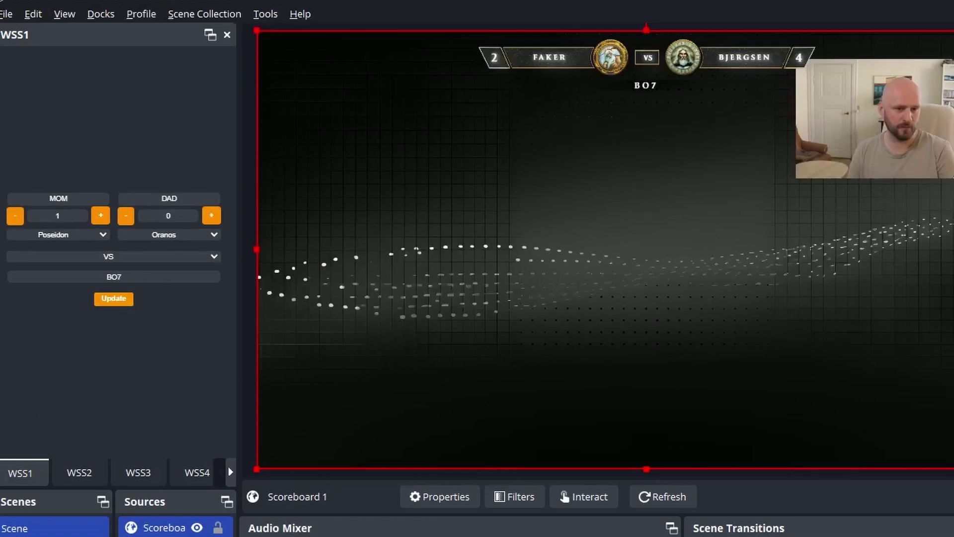
double_click(114, 277)
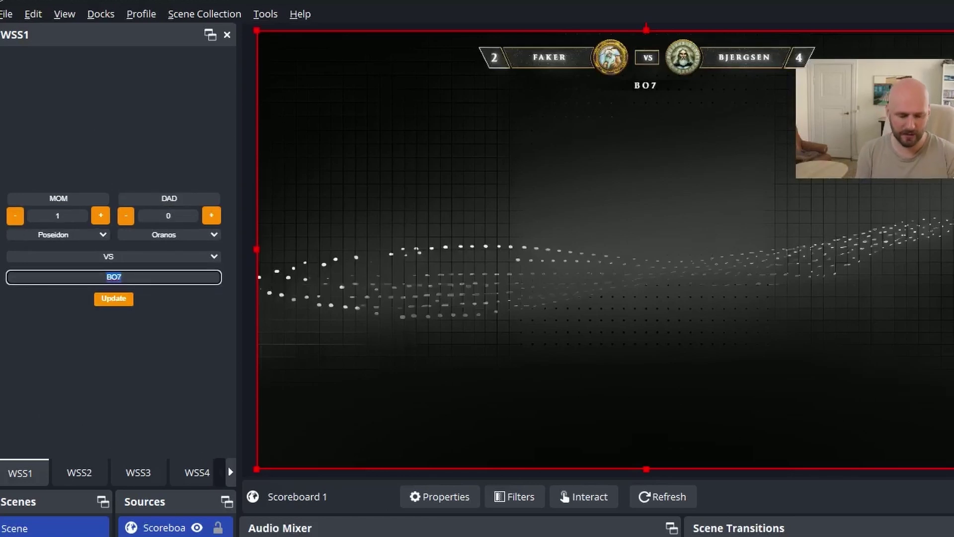
type("FAMILY FEUD")
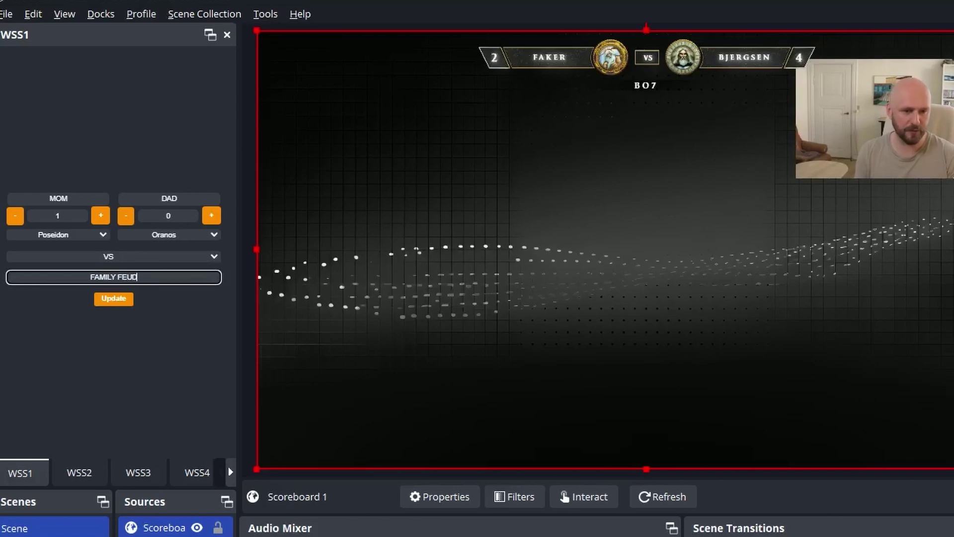
left_click(121, 303)
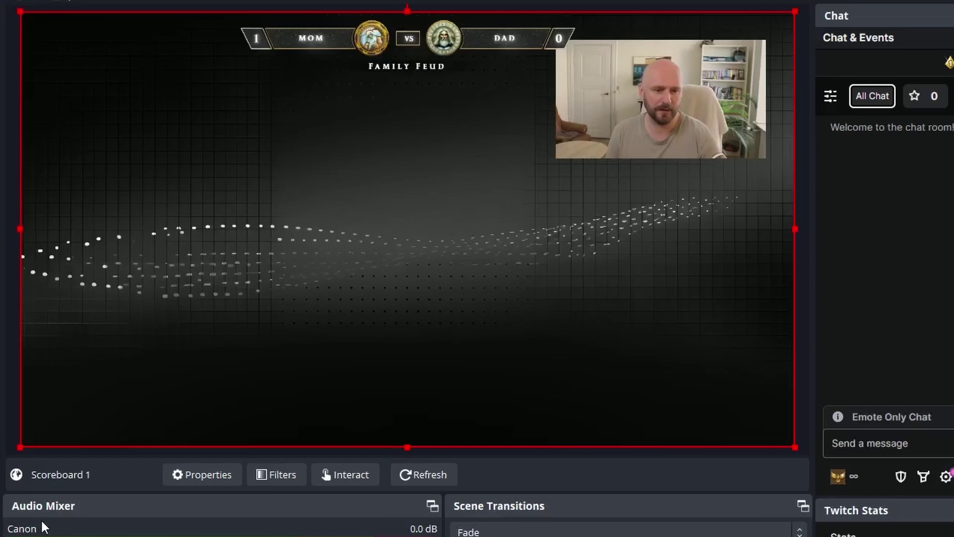
Open Scoreboard 1's properties and reapply its version-02 URL unchanged.
left_click(201, 474)
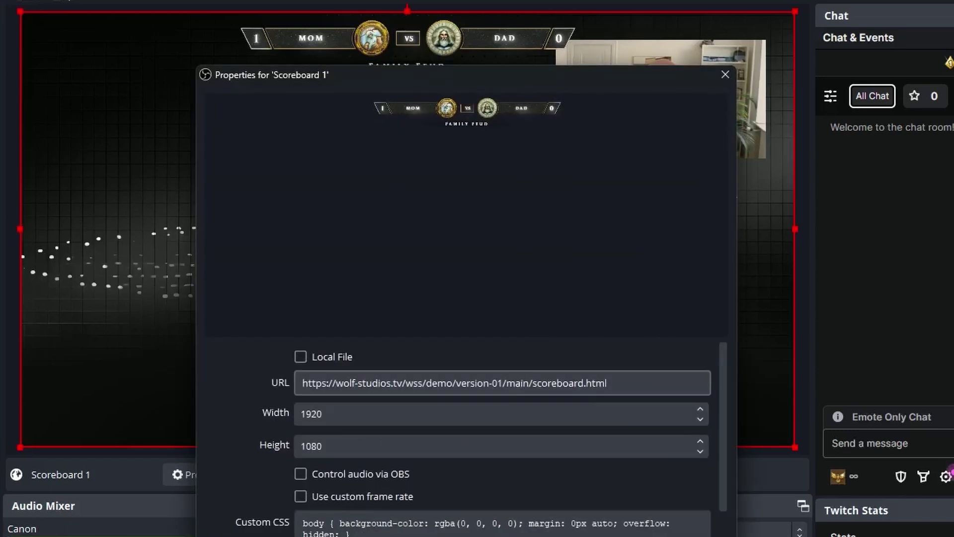
left_click(601, 385)
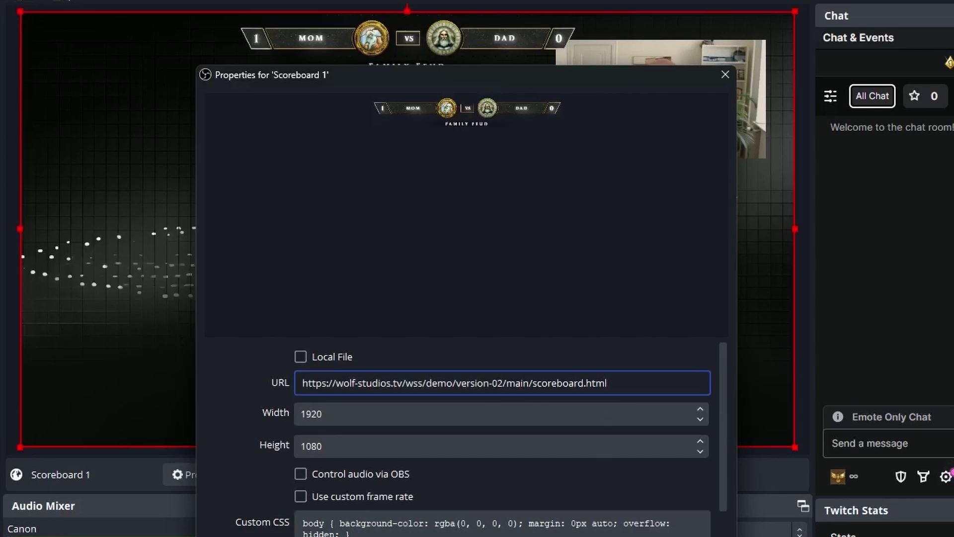
key("Return")
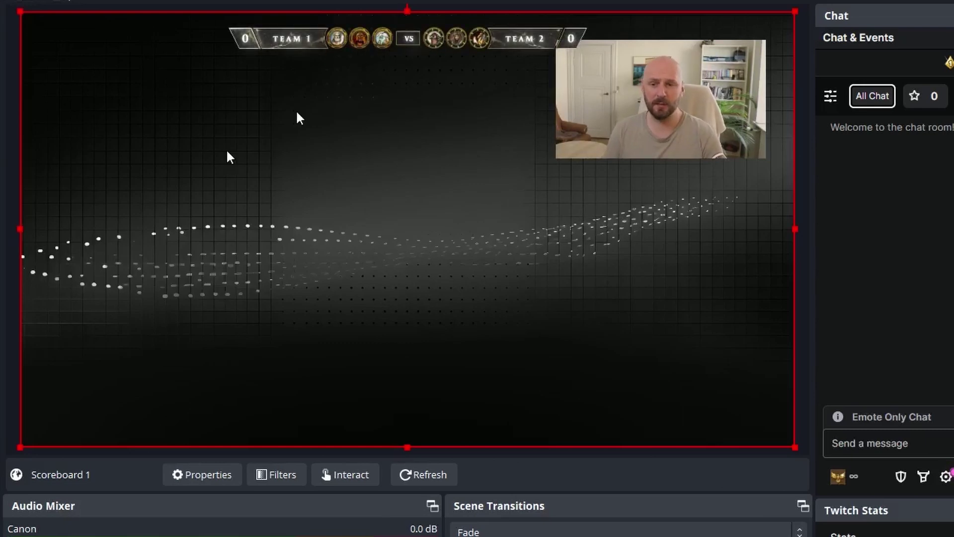
Replace the version digit in Scoreboard 1's URL with 1 to load the silver FAKER vs BJERGSEN design.
double_click(216, 164)
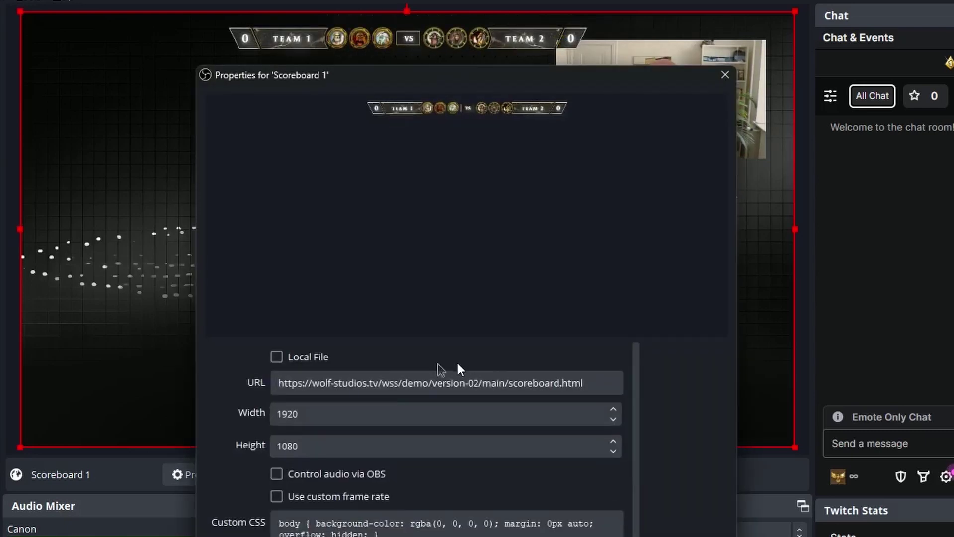
left_click(509, 382)
key("BackSpace")
type("1")
key("Return")
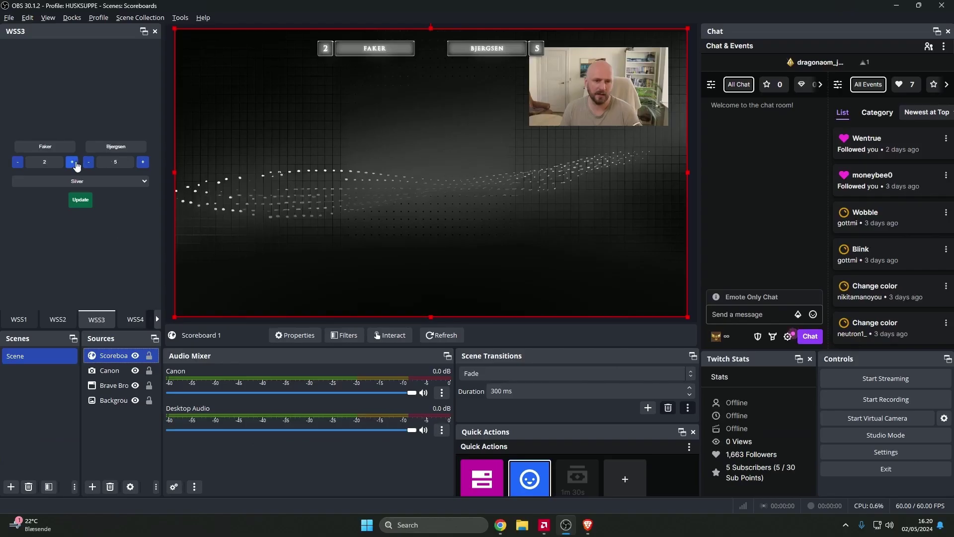
In the WSS3 dock, rename the teams to Team 1 and Team 2 and lower Team 1's score to 1.
left_click(45, 146)
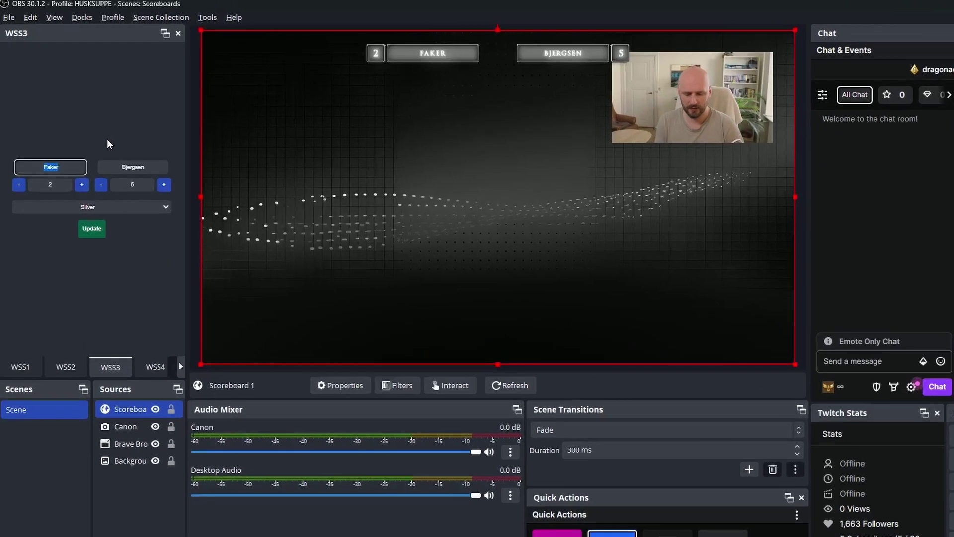
type("Team 1")
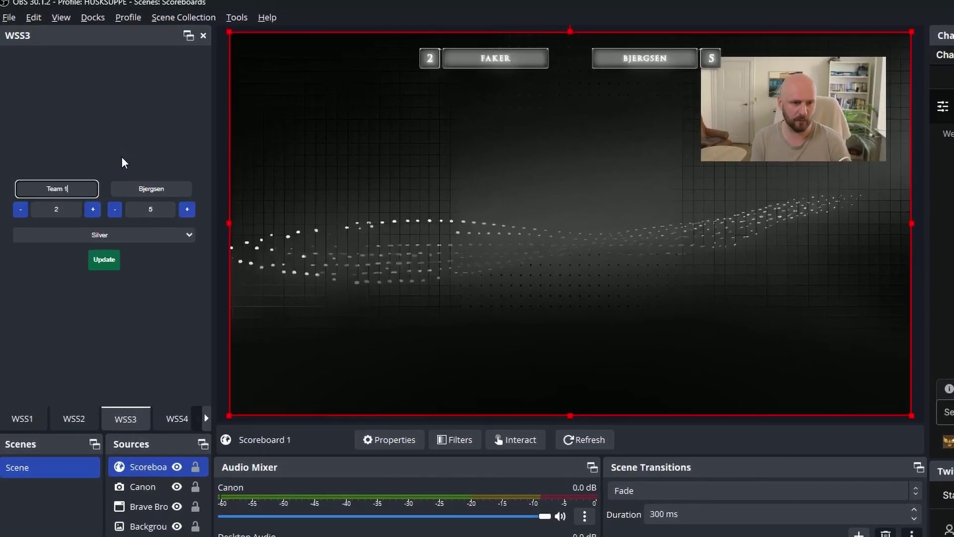
double_click(151, 189)
type("Team 2")
left_click(20, 209)
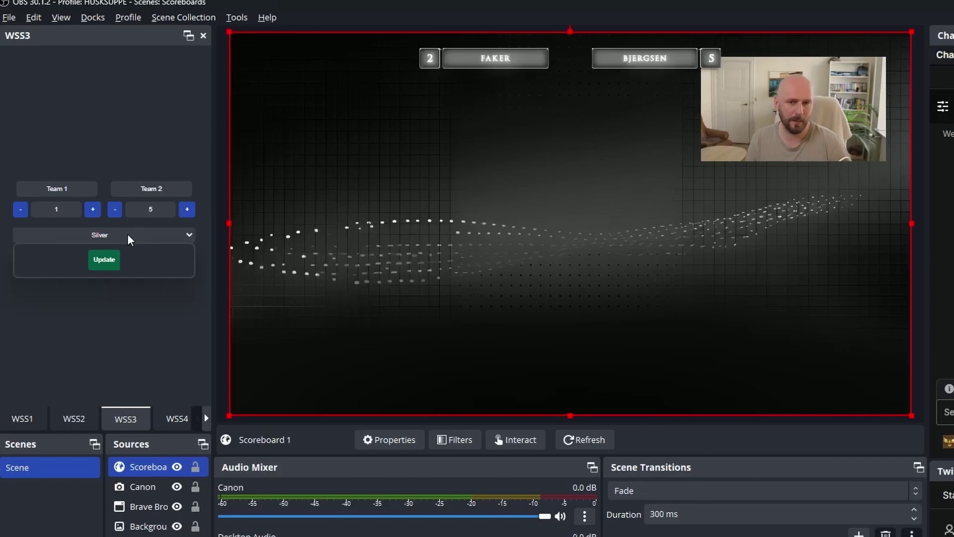
Switch the scoreboard colour to Green, then to Blue, updating each time.
left_click(128, 238)
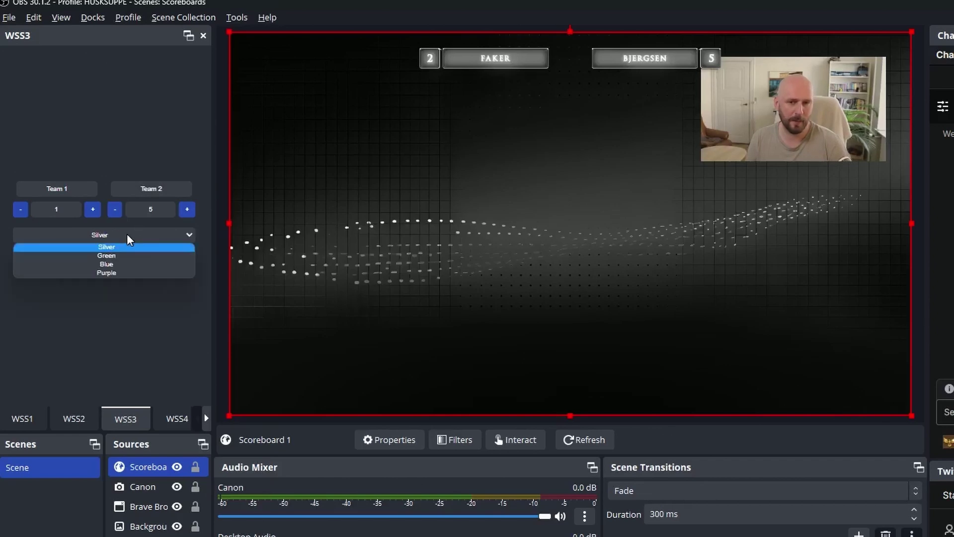
left_click(111, 255)
left_click(109, 263)
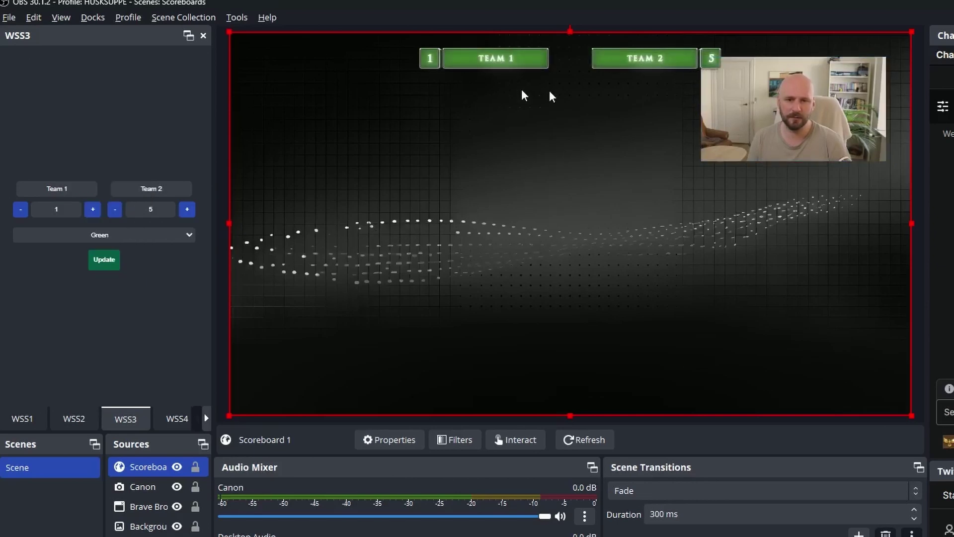
left_click(73, 238)
left_click(104, 266)
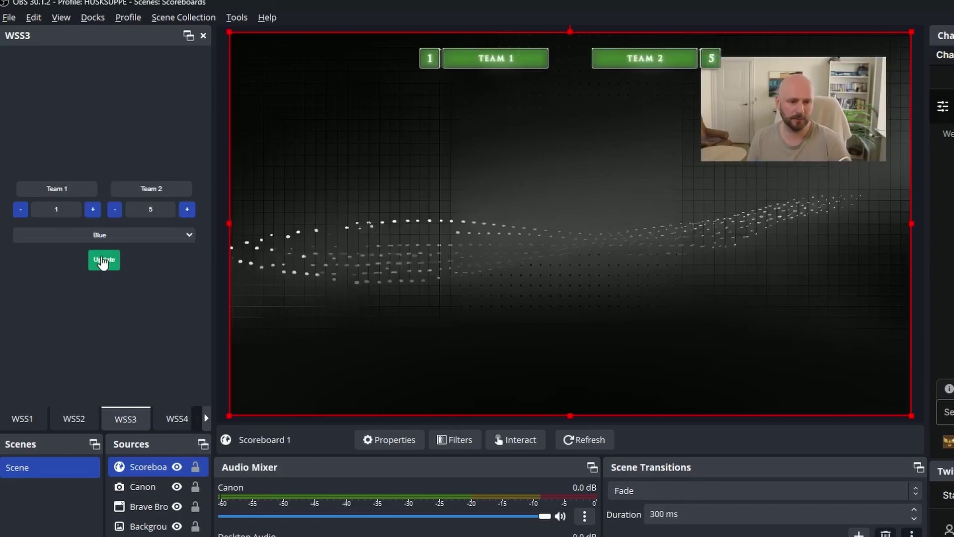
left_click(103, 263)
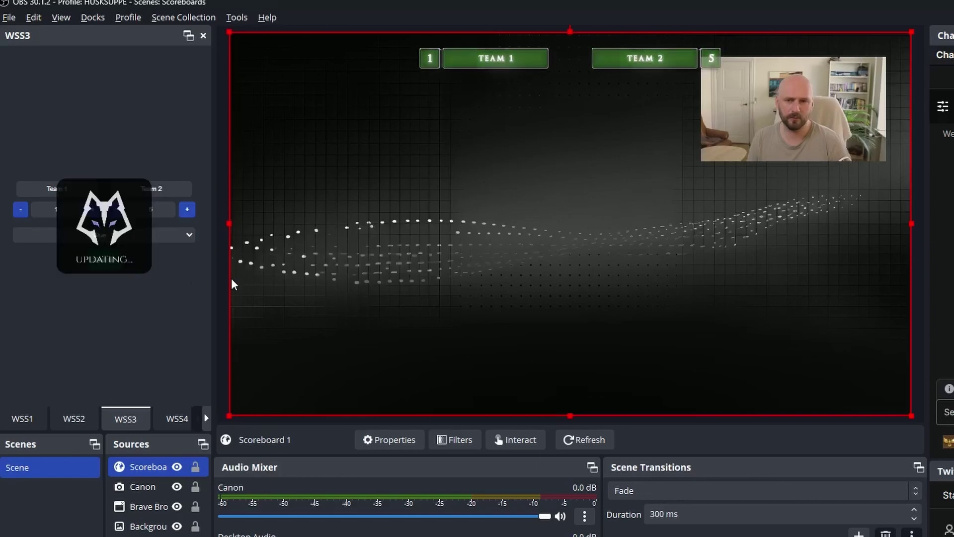
Apply the Purple colour, then start editing Scoreboard 1's URL toward version-04.
left_click(187, 238)
left_click(111, 271)
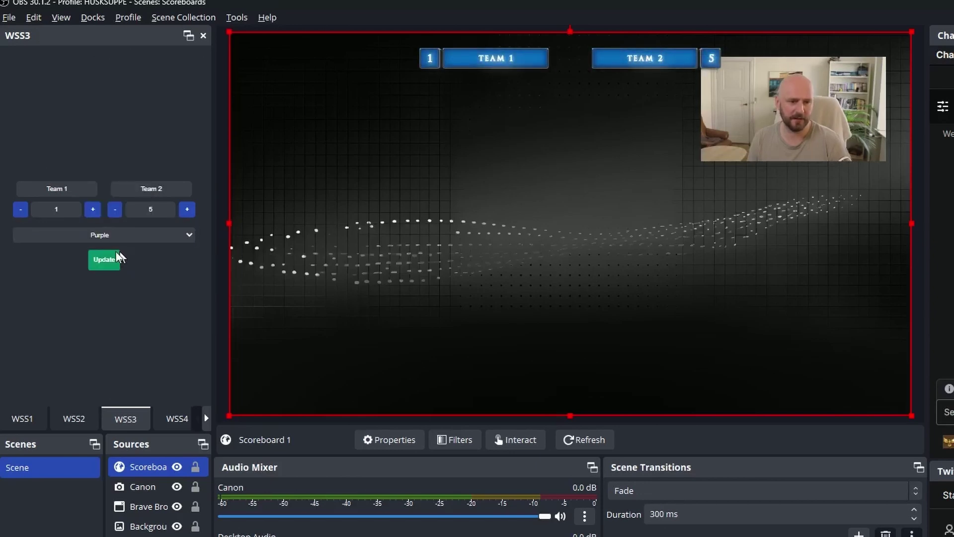
left_click(119, 259)
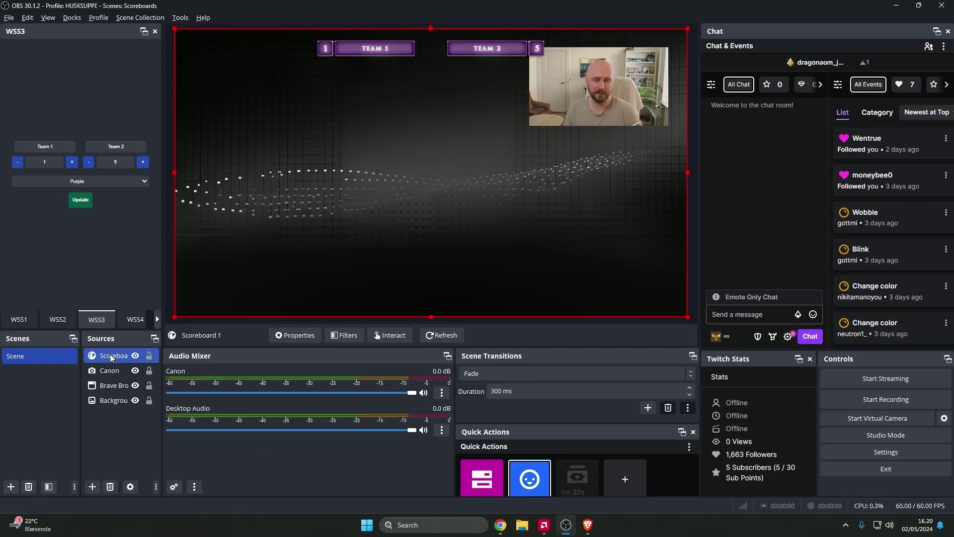
double_click(109, 353)
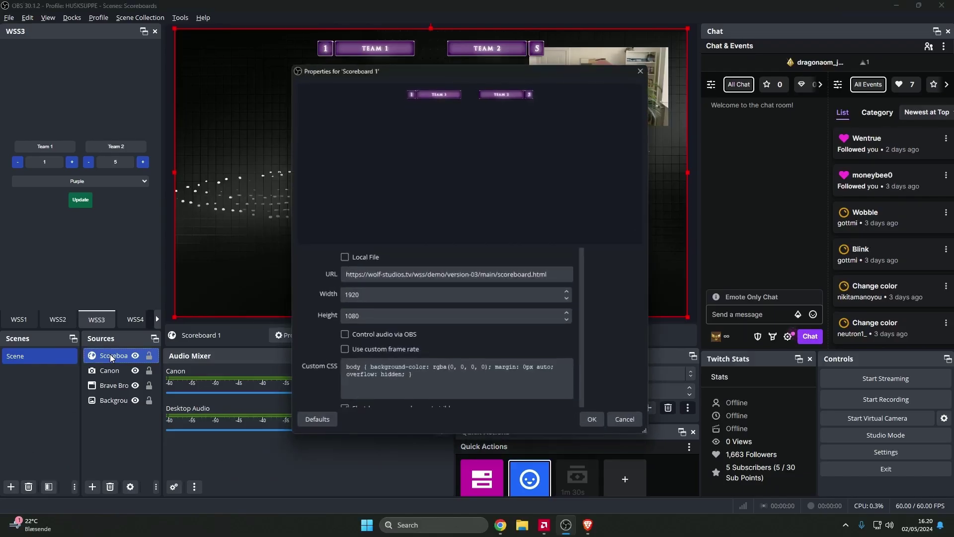
left_click(494, 274)
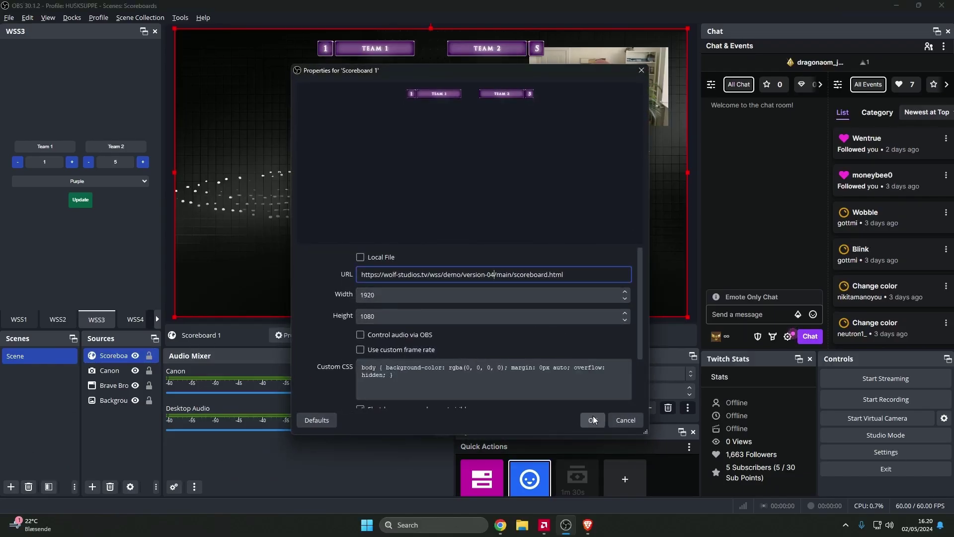
Apply the version-04 URL and, in the WSS4 dock, set Gretzky to 2 and Jordan to 1.
left_click(593, 419)
left_click(135, 319)
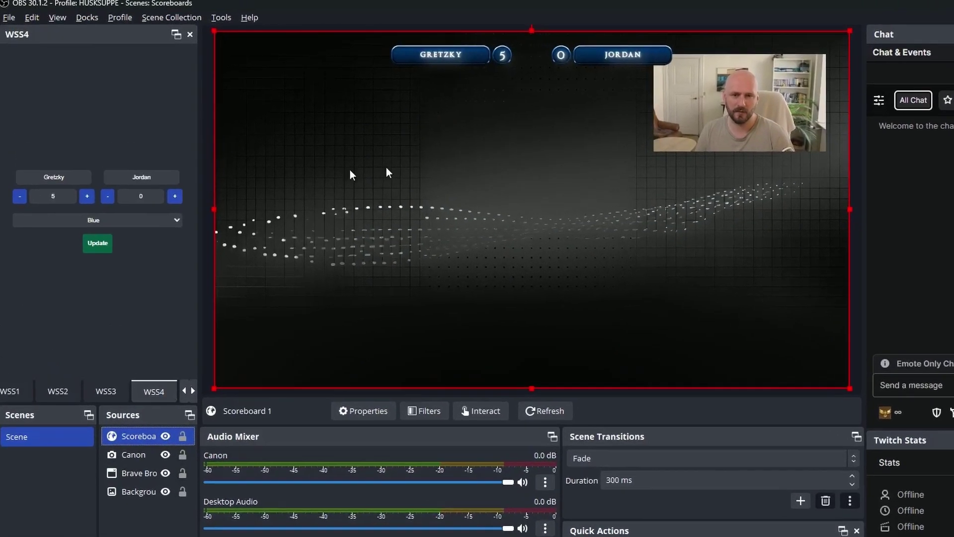
key("Tab")
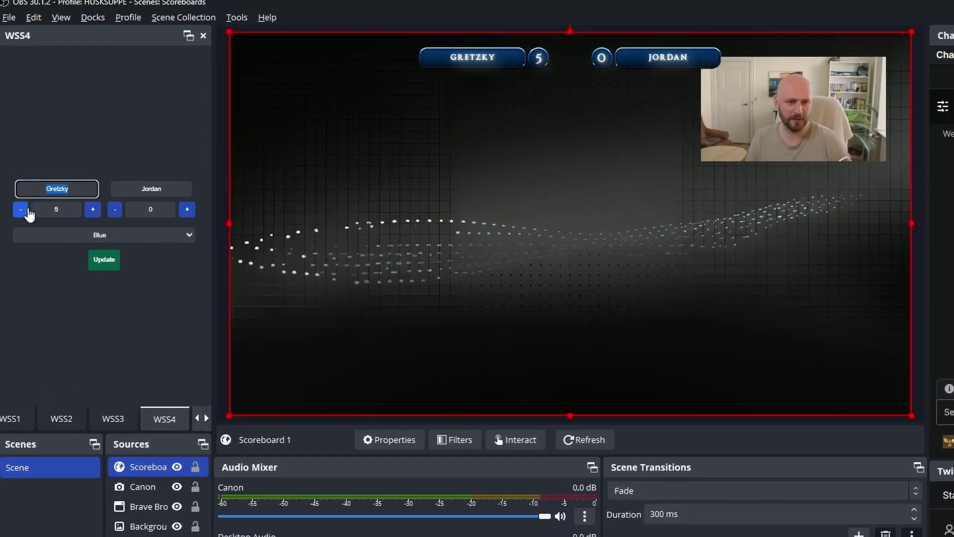
left_click(20, 209)
left_click(20, 209)
left_click(20, 209)
left_click(187, 210)
Cycle the scoreboard colour through Silver, Bronze and Pink, updating each time.
left_click(161, 231)
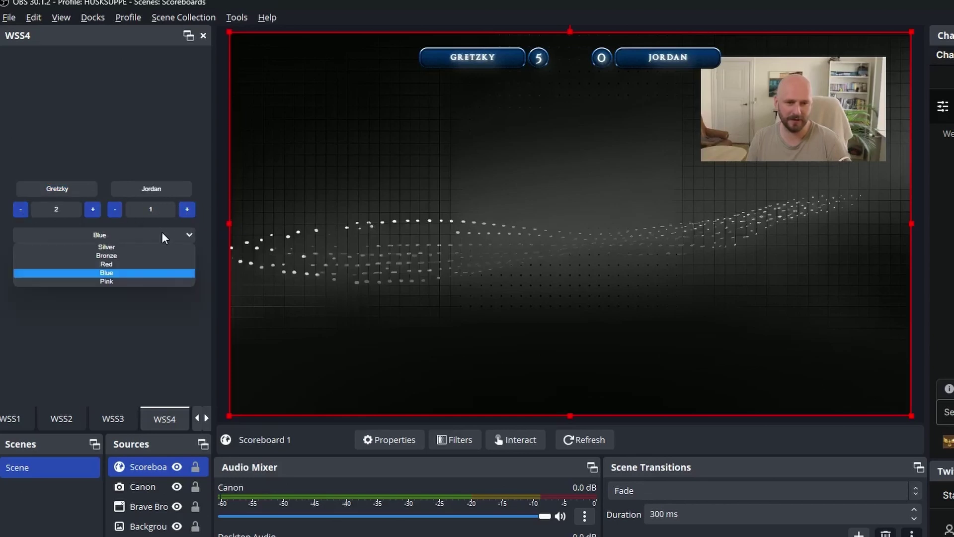
left_click(123, 250)
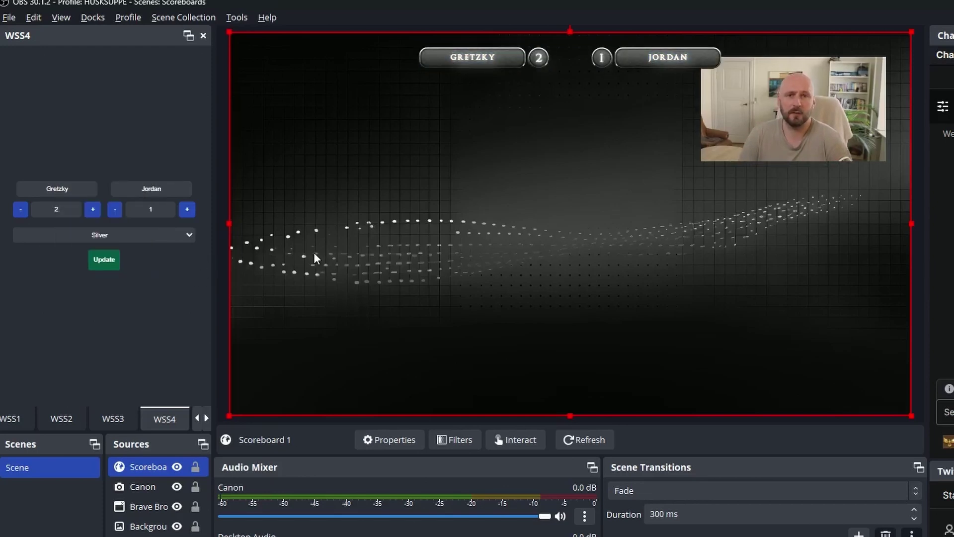
left_click(143, 234)
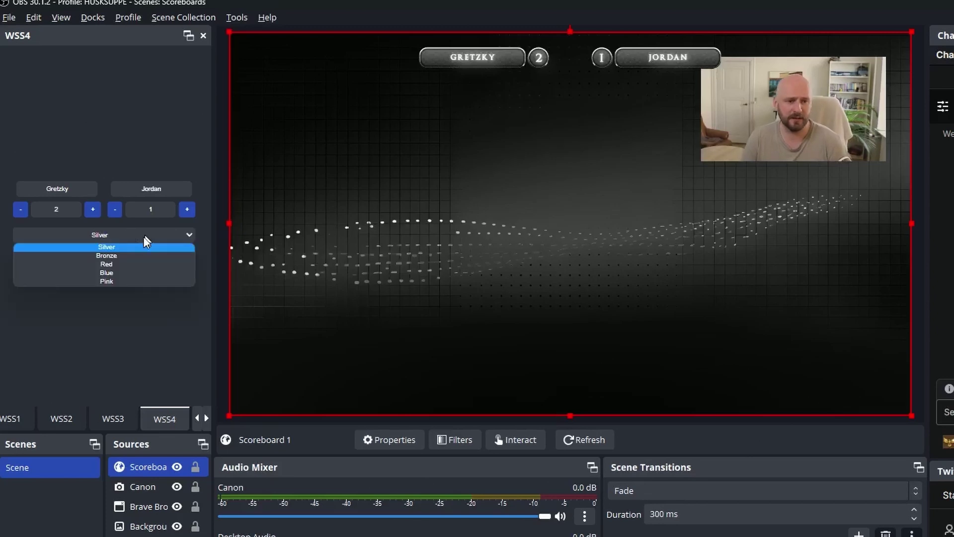
left_click(123, 255)
left_click(115, 256)
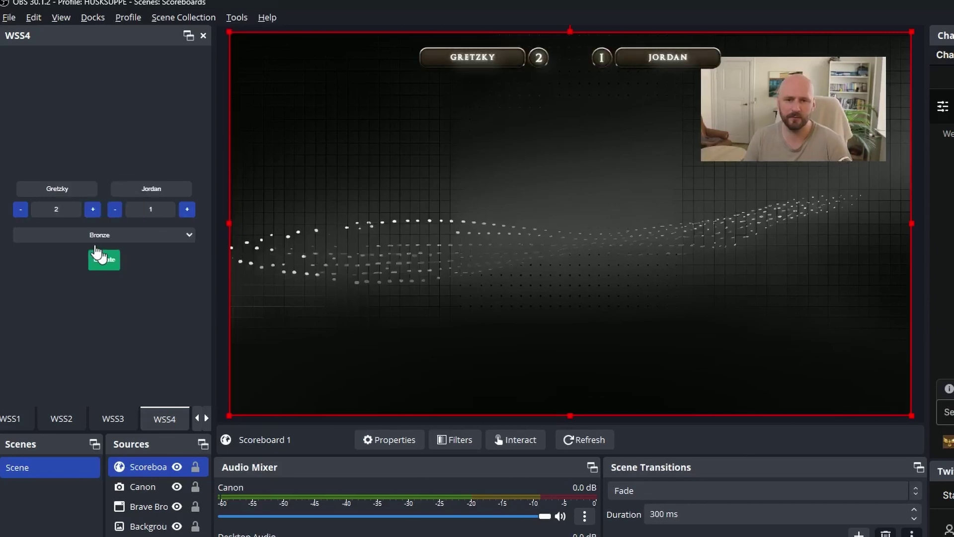
left_click(107, 234)
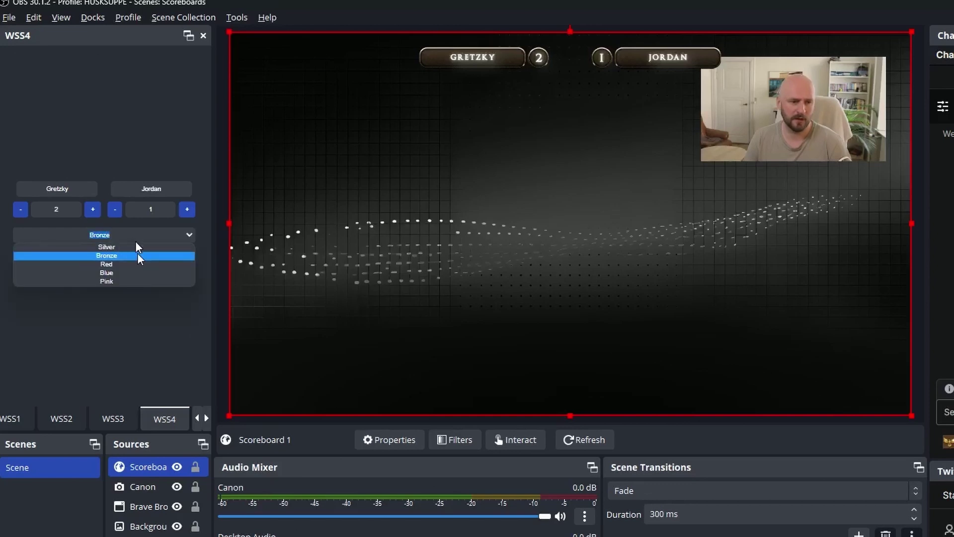
left_click(123, 281)
left_click(115, 268)
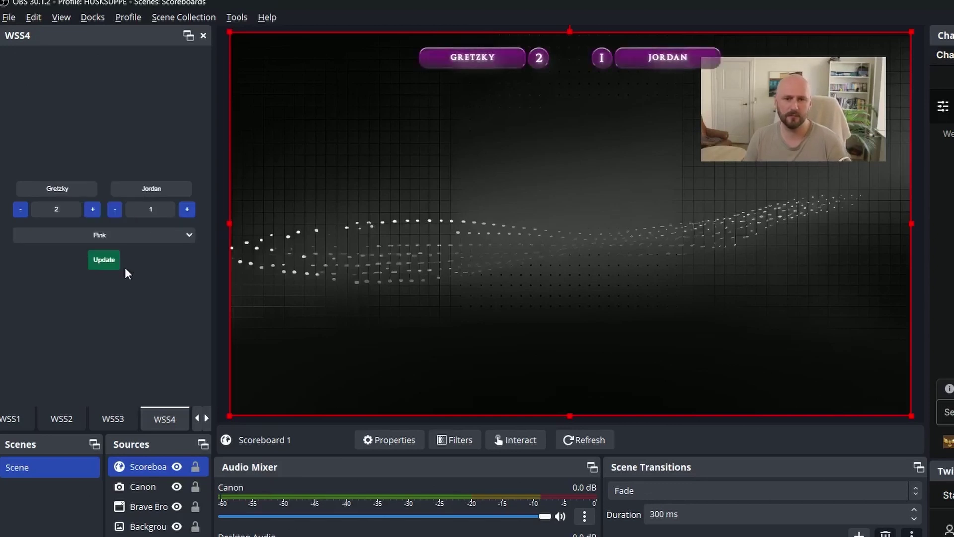
Bring up the WSS5 dock and change Scoreboard 1's URL from version-04 to version-05.
left_click(206, 417)
left_click(164, 417)
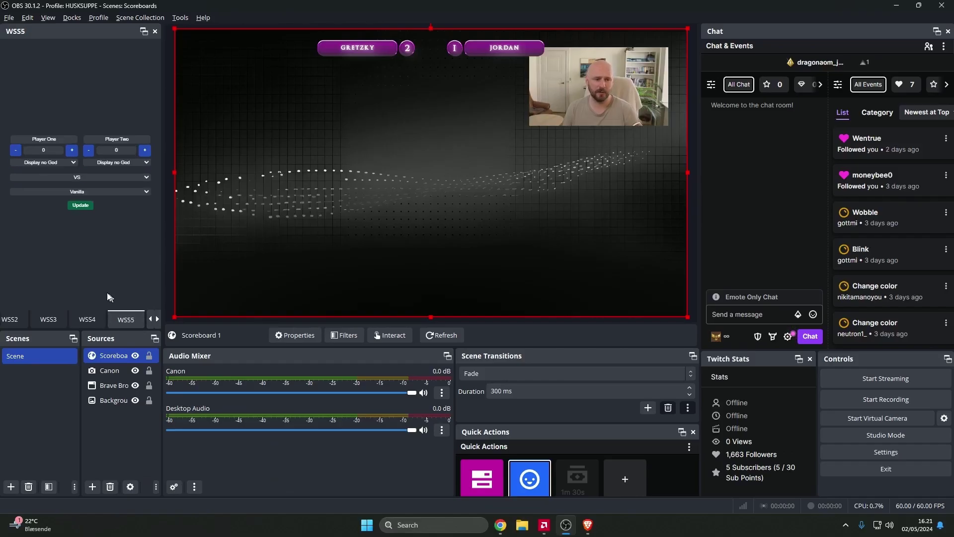
double_click(114, 355)
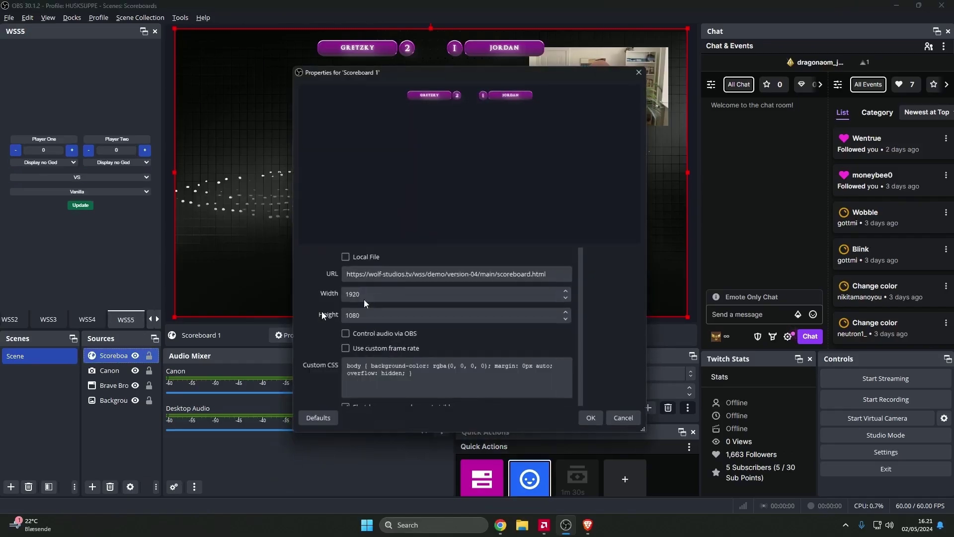
left_click(495, 274)
key("BackSpace")
type("5")
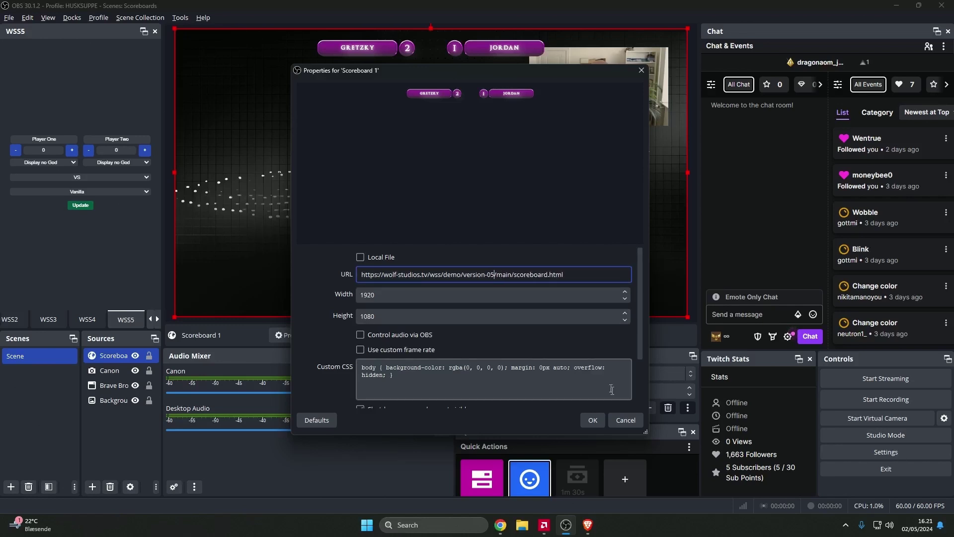
left_click(592, 419)
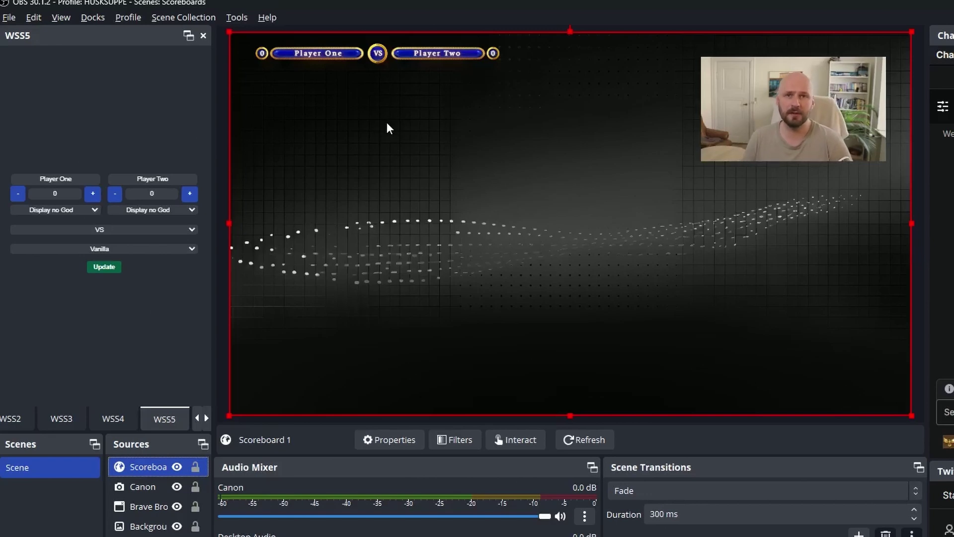
In the WSS5 dock, rename Player One to Jordan and Player Two to Hera.
left_click(71, 177)
key("ctrl+a")
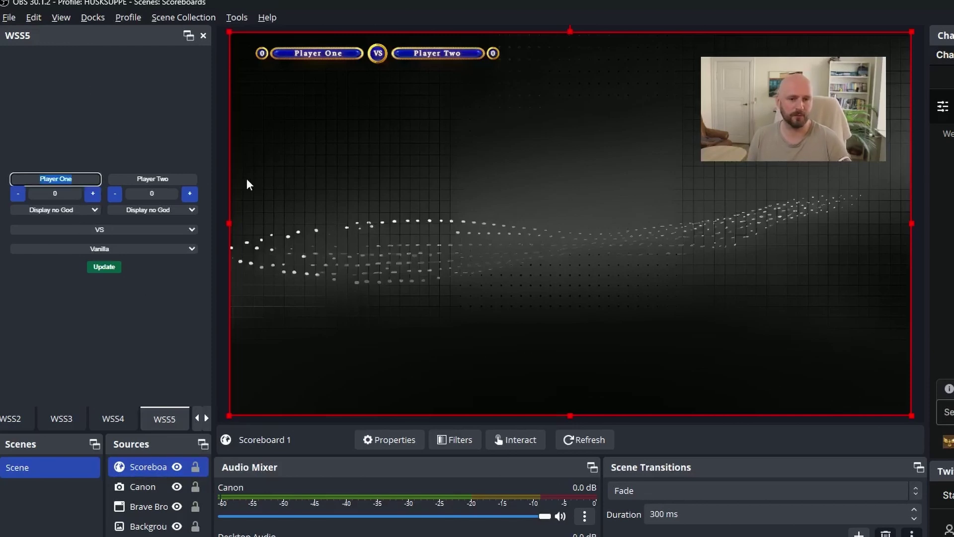
type("Jordan")
key("Tab")
left_click(188, 178)
key("ctrl+a")
type("Hera")
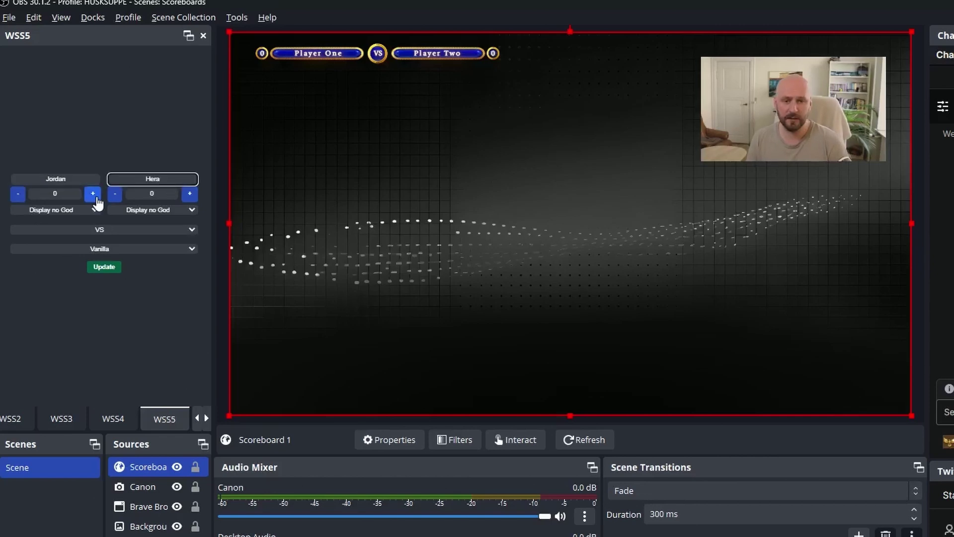
Raise Jordan's score to 2 and Hera's score to 1.
left_click(93, 194)
left_click(93, 194)
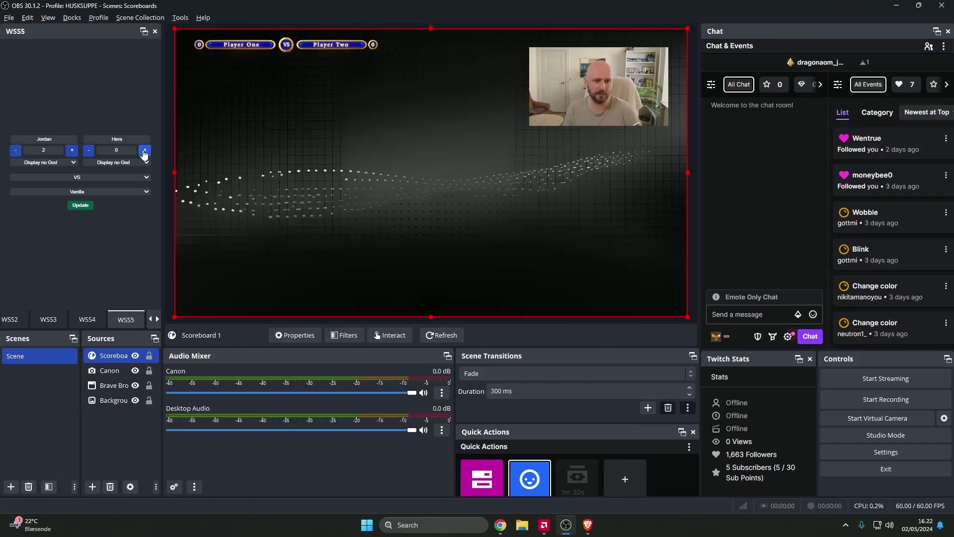
left_click(144, 151)
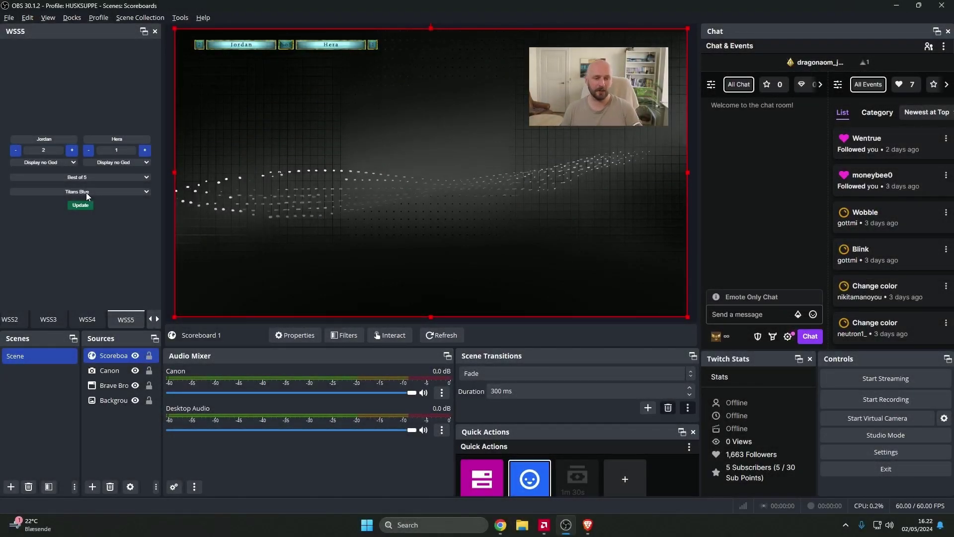
Copy a dock's page address from OBS's Custom Browser Docks list and switch to Brave.
left_click(520, 494)
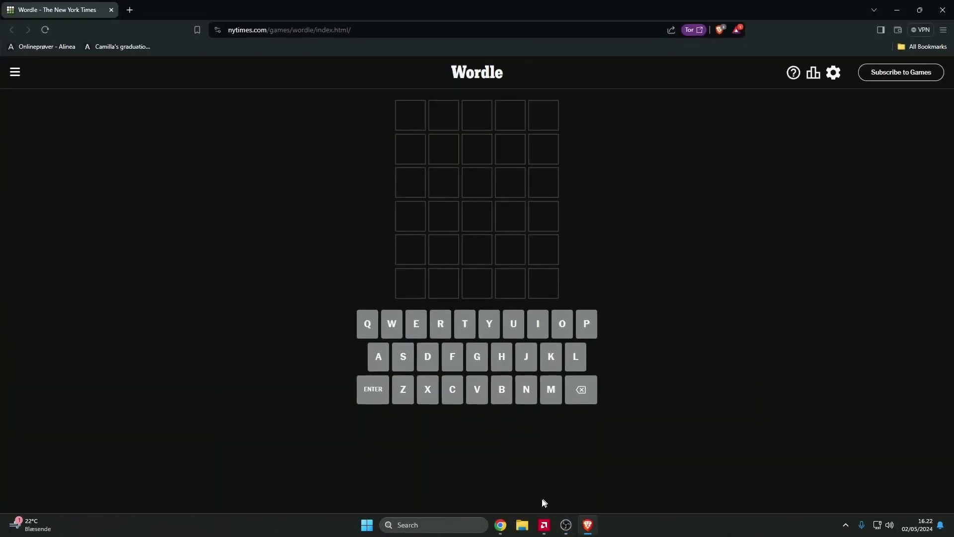
left_click(560, 528)
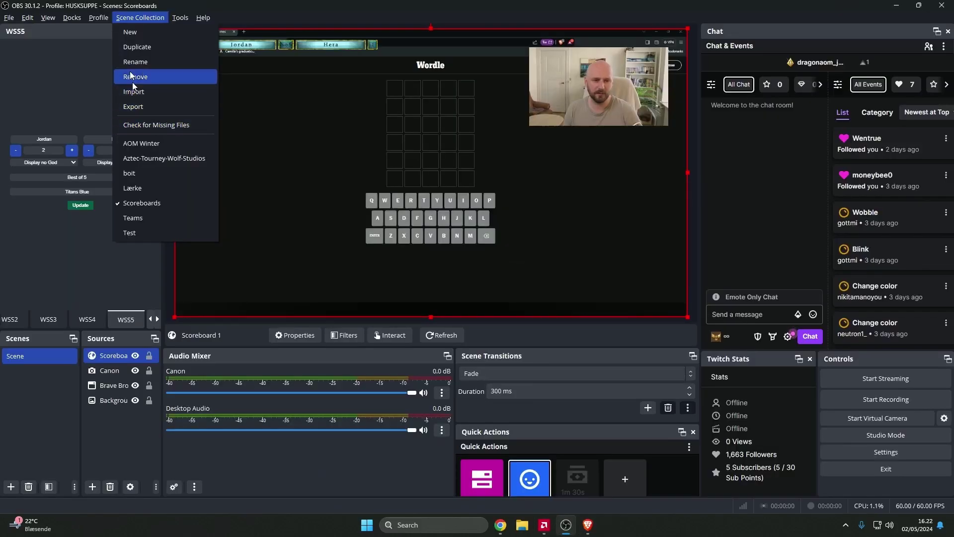
left_click(103, 79)
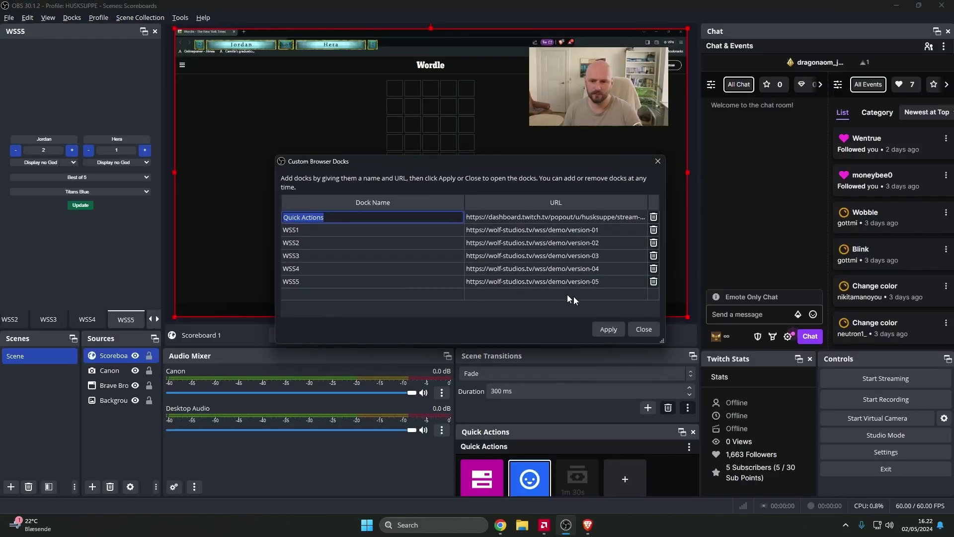
double_click(571, 281)
left_click(643, 330)
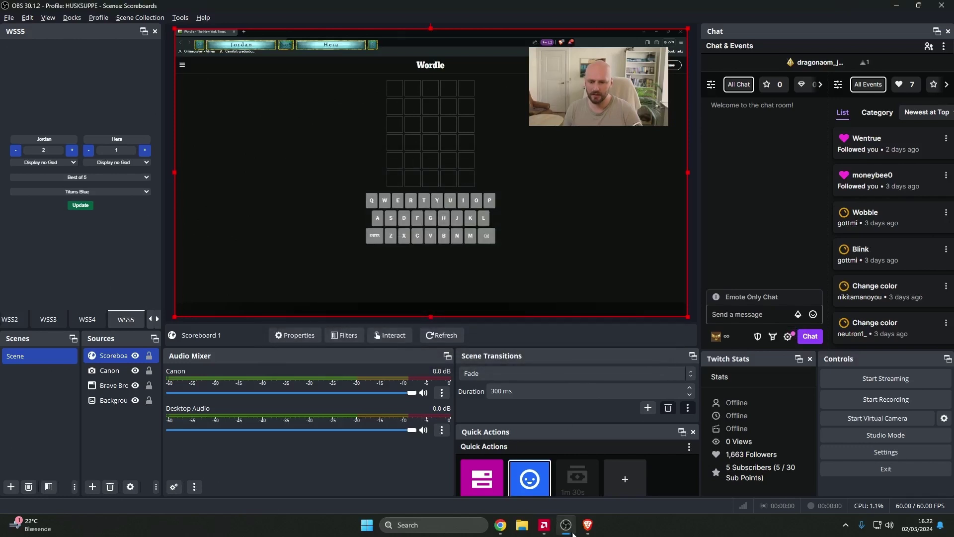
left_click(588, 524)
Load the version-01 scoreboard control page in Brave, then check the overlay in OBS.
left_click(336, 33)
type("https://wolf-studios.tv/wss/demo/version-01")
key("Return")
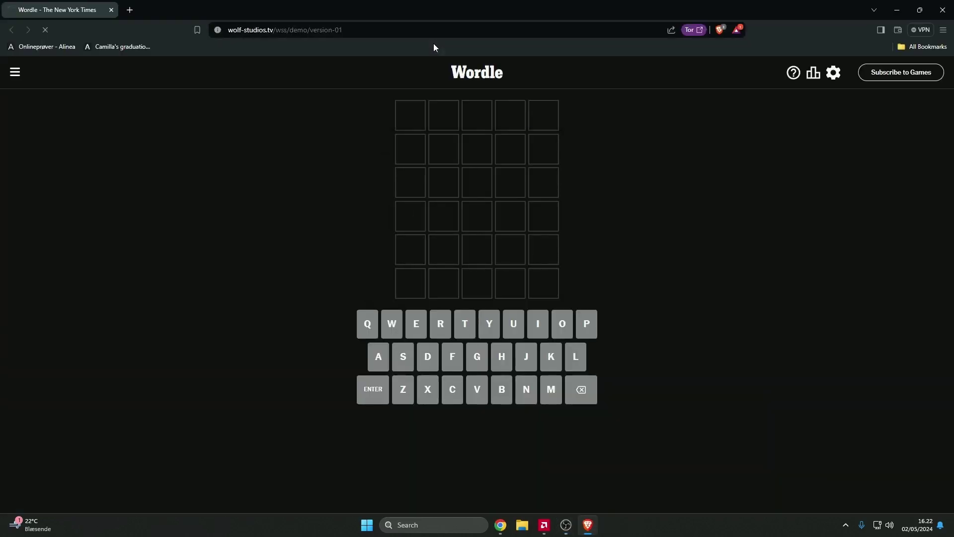
key("alt+Tab")
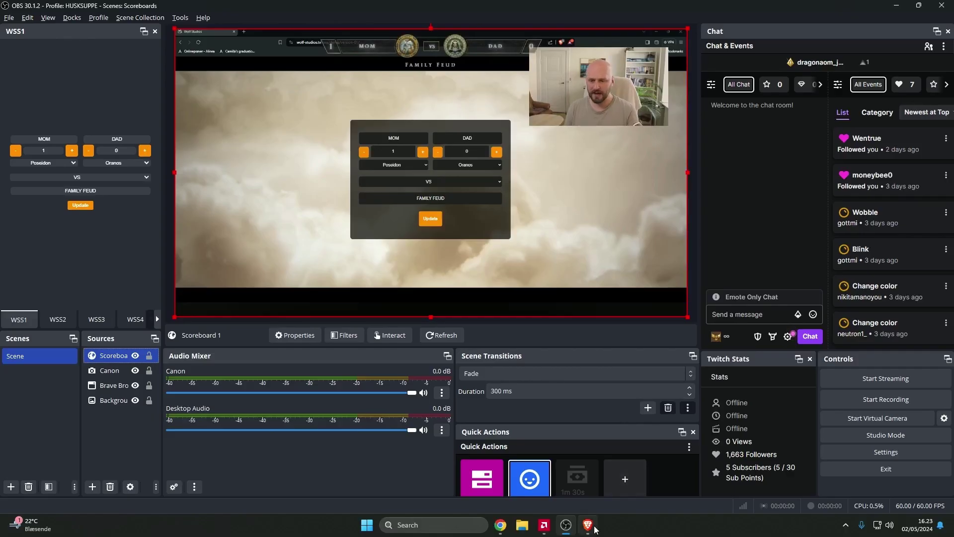
key("alt+Tab")
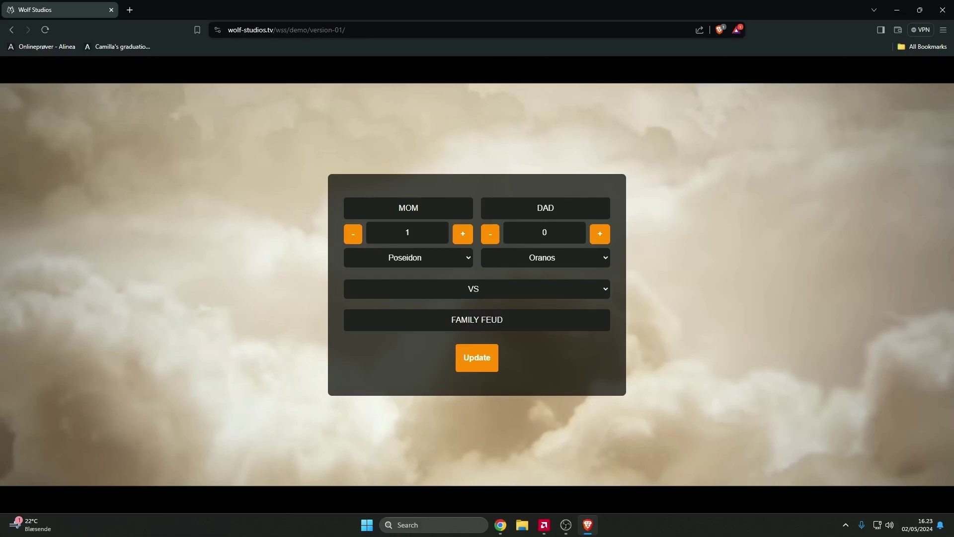
Make the scoreboard DAUGHTER 3 vs SON 1, apply the update, and view it in OBS.
double_click(468, 242)
left_click(600, 233)
left_click_drag(531, 211, 570, 201)
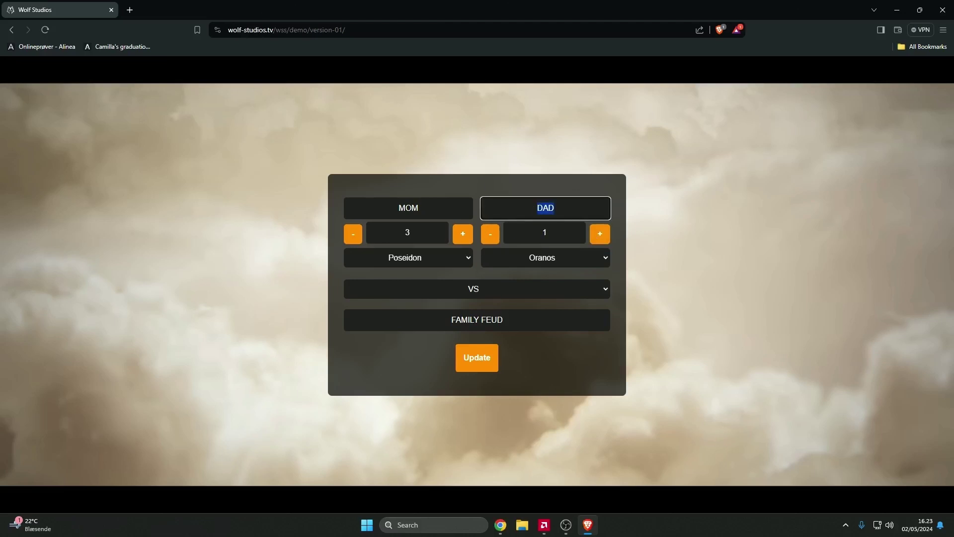
type("SON")
double_click(408, 205)
type("DAUGHTER")
left_click(477, 360)
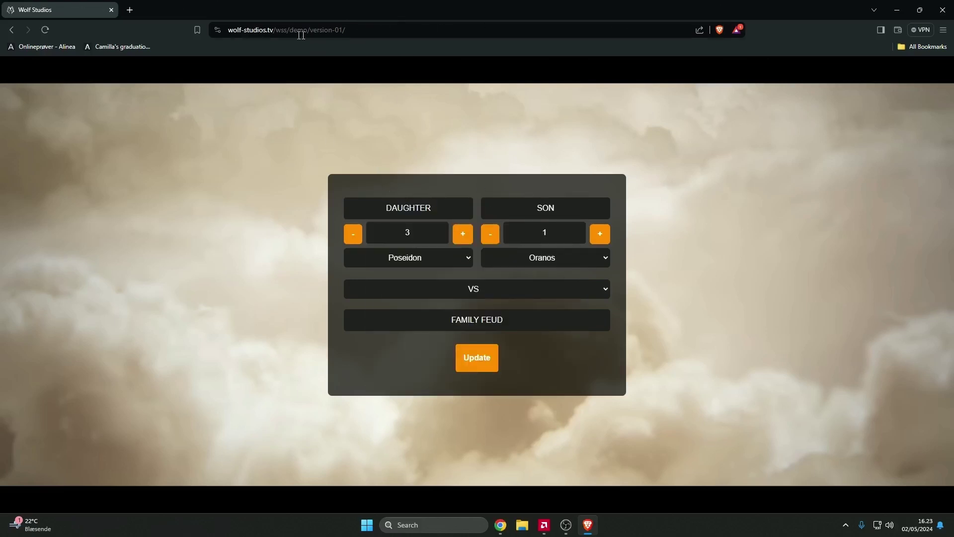
left_click(566, 524)
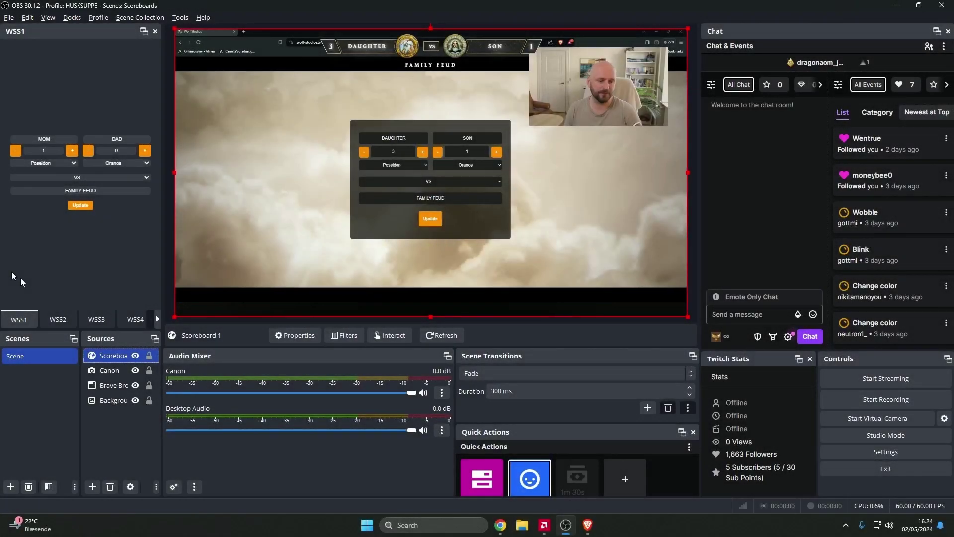
Show the WSS3 control panel and point the scoreboard source at the version-03 address.
left_click(97, 322)
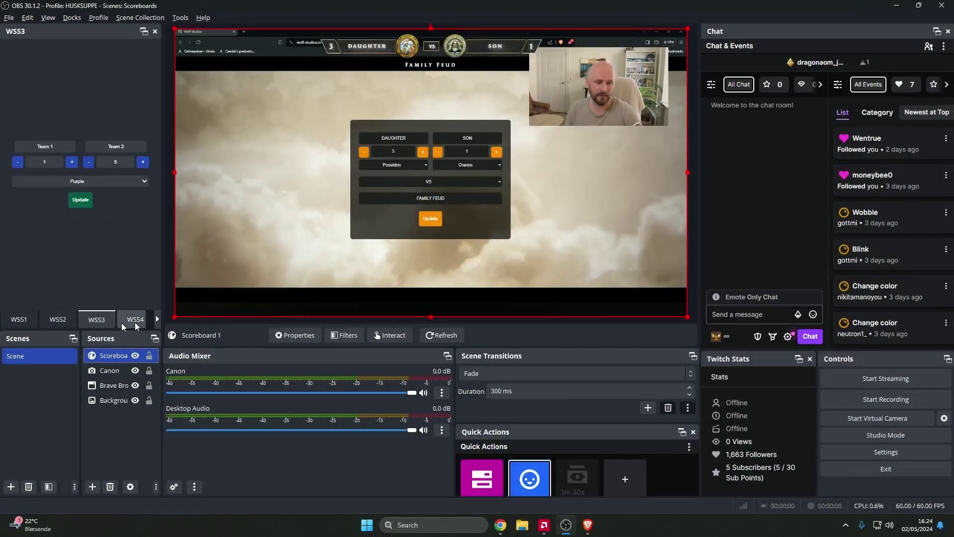
double_click(107, 355)
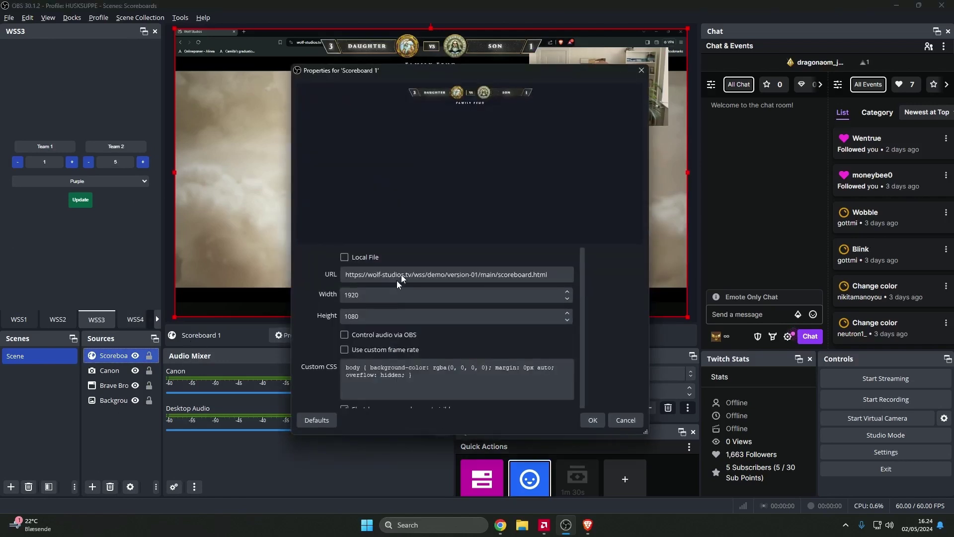
left_click(491, 274)
key("Delete")
type("2")
key("Return")
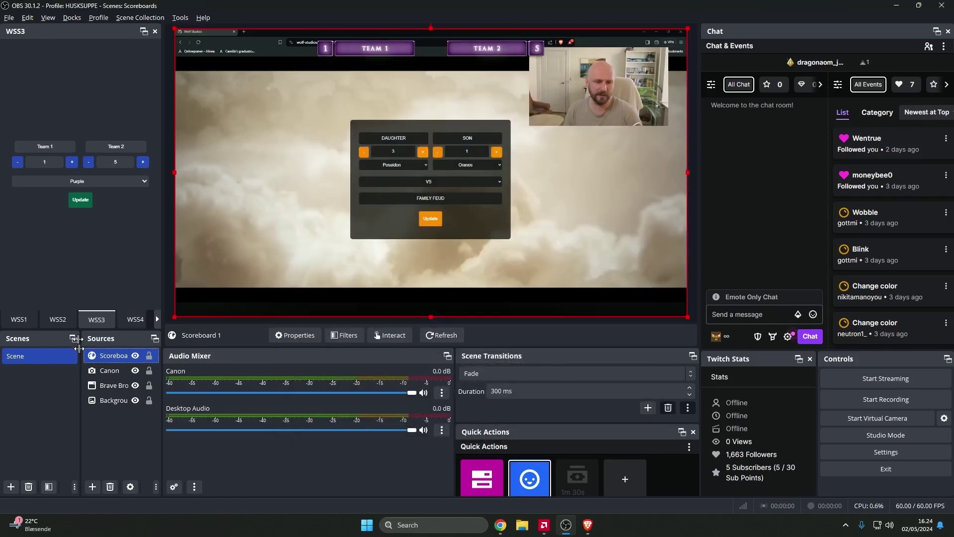
Show the WSS4 control panel and change the scoreboard source URL to version-04.
left_click(134, 320)
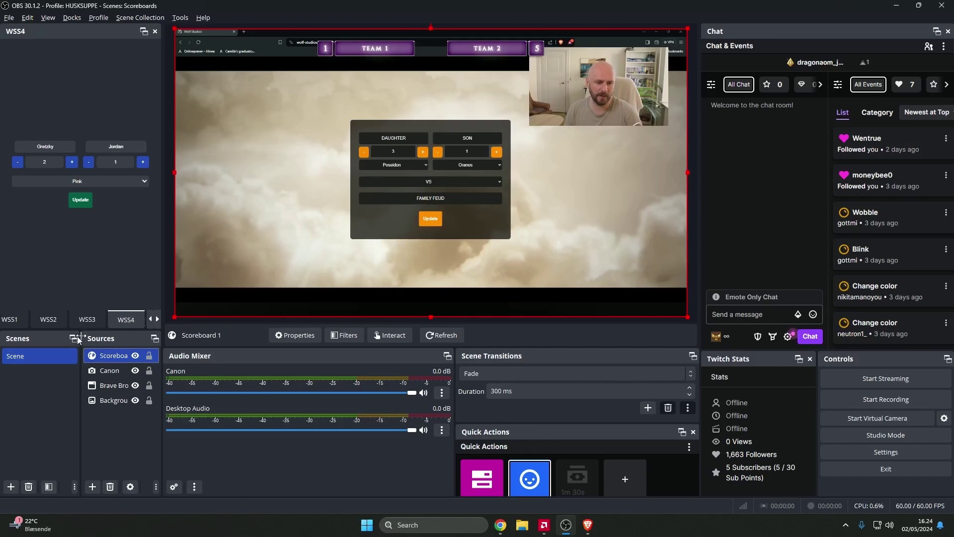
double_click(112, 355)
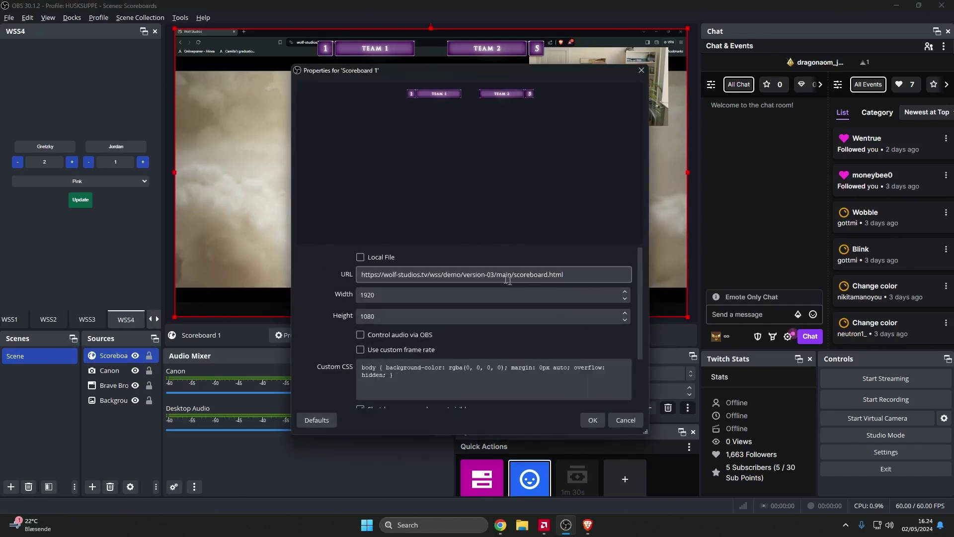
key("BackSpace")
type("4")
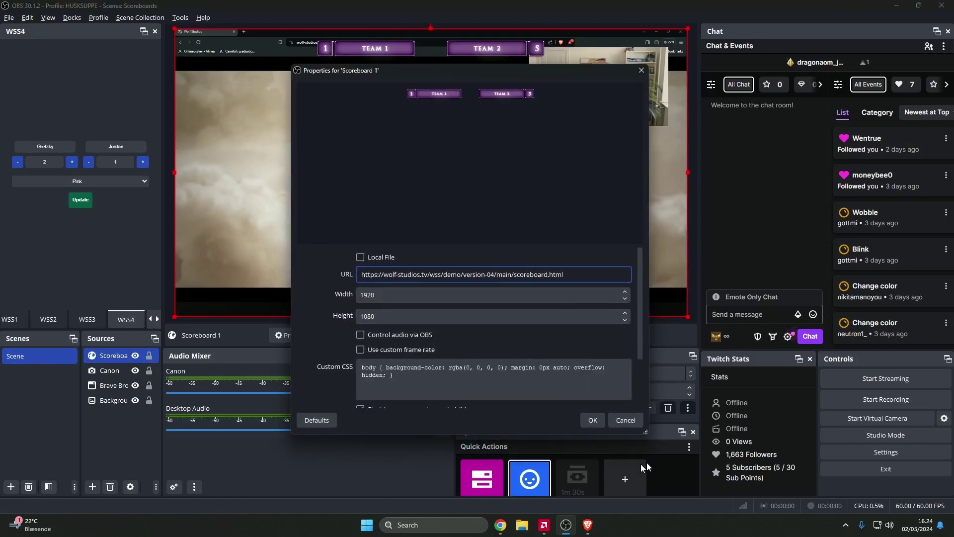
left_click(592, 421)
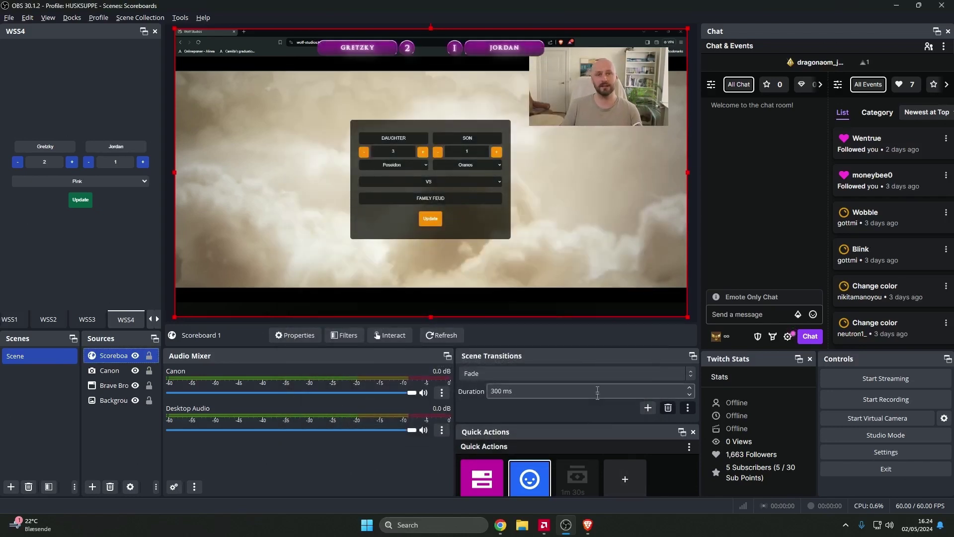